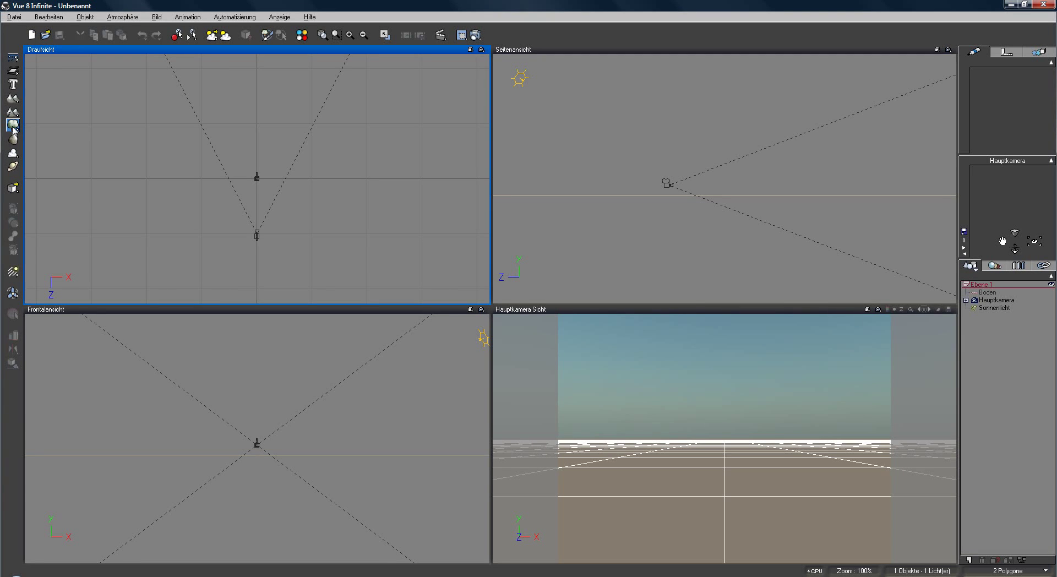
# Add a Plum Tree from the Trees collection and move it closer to the camera and slightly left of centre.
pyautogui.click(13, 127)
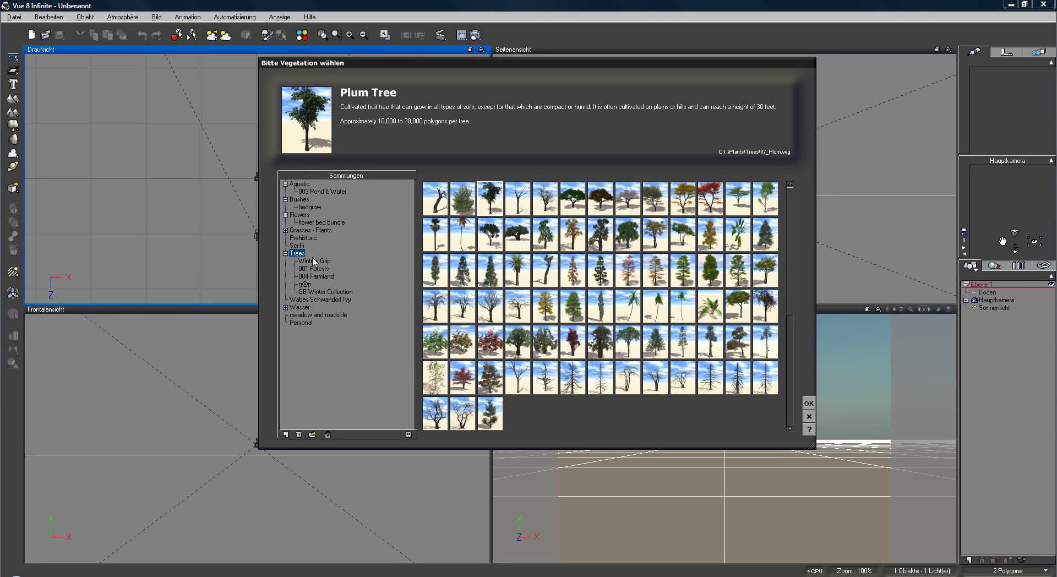
pyautogui.doubleClick(494, 207)
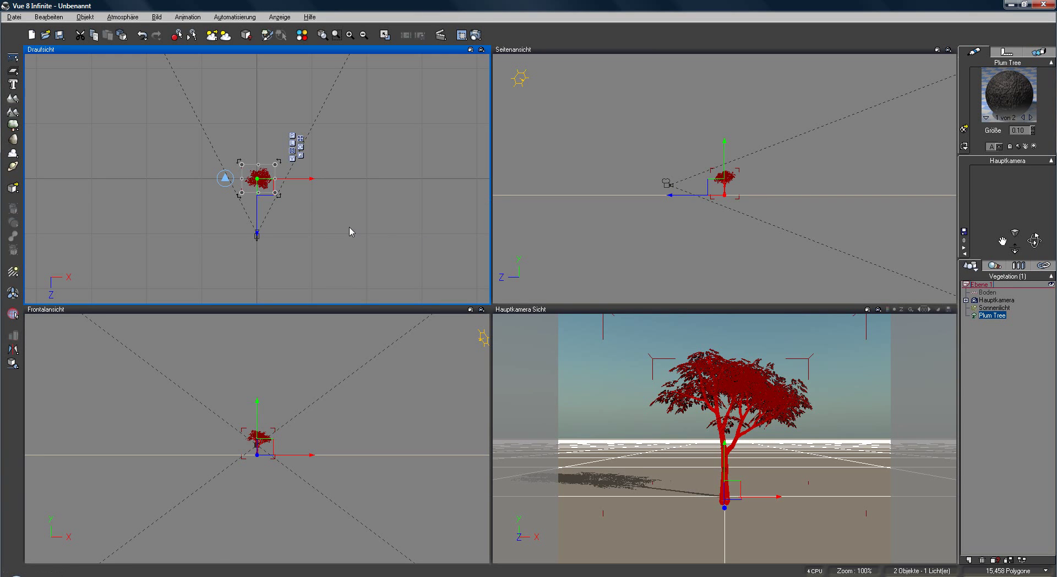
pyautogui.moveTo(258, 211); pyautogui.dragTo(258, 225)
pyautogui.moveTo(292, 195); pyautogui.dragTo(285, 195)
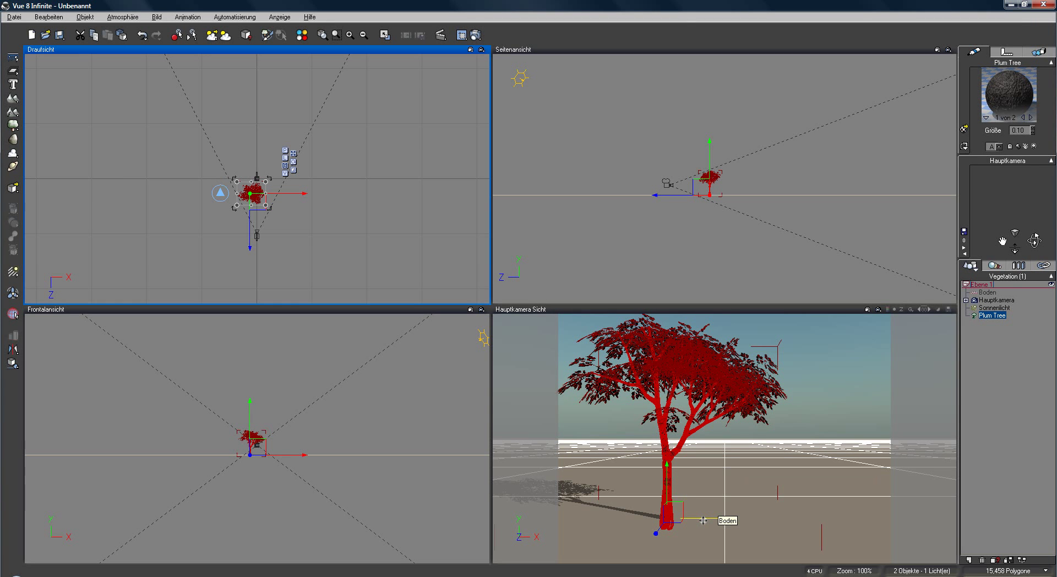
# Try duplicating the plum tree beside the original, then delete the copy.
pyautogui.keyDown('ctrl'); pyautogui.moveTo(704, 520); pyautogui.dragTo(790, 518); pyautogui.keyUp('ctrl')
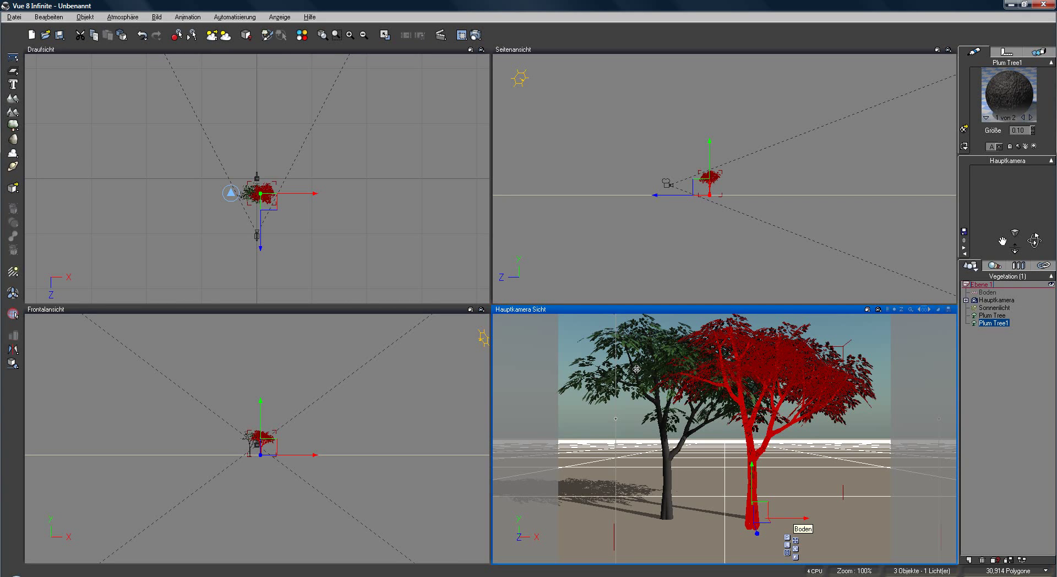
pyautogui.press('Delete')
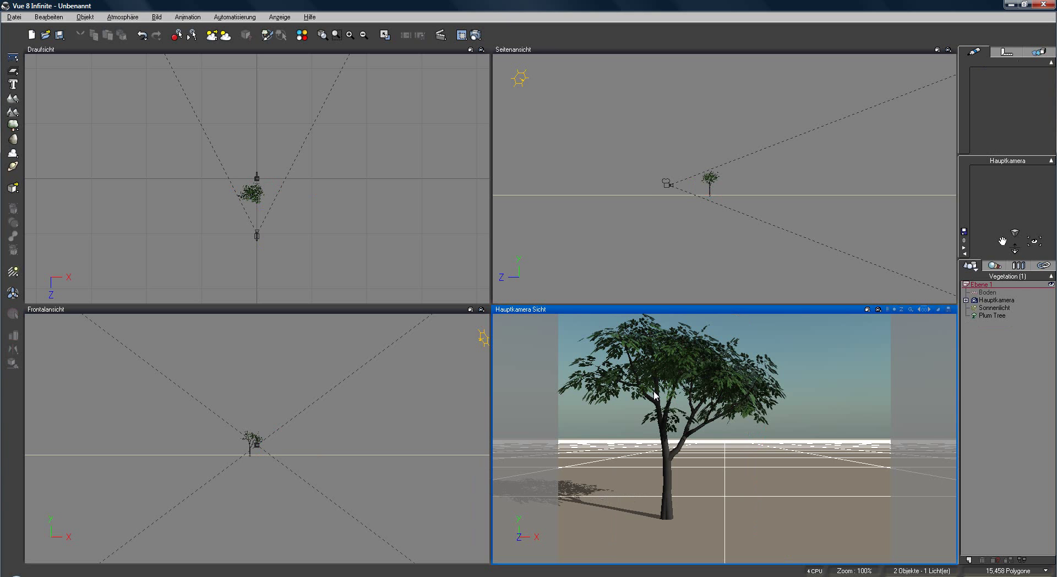
pyautogui.click(12, 126)
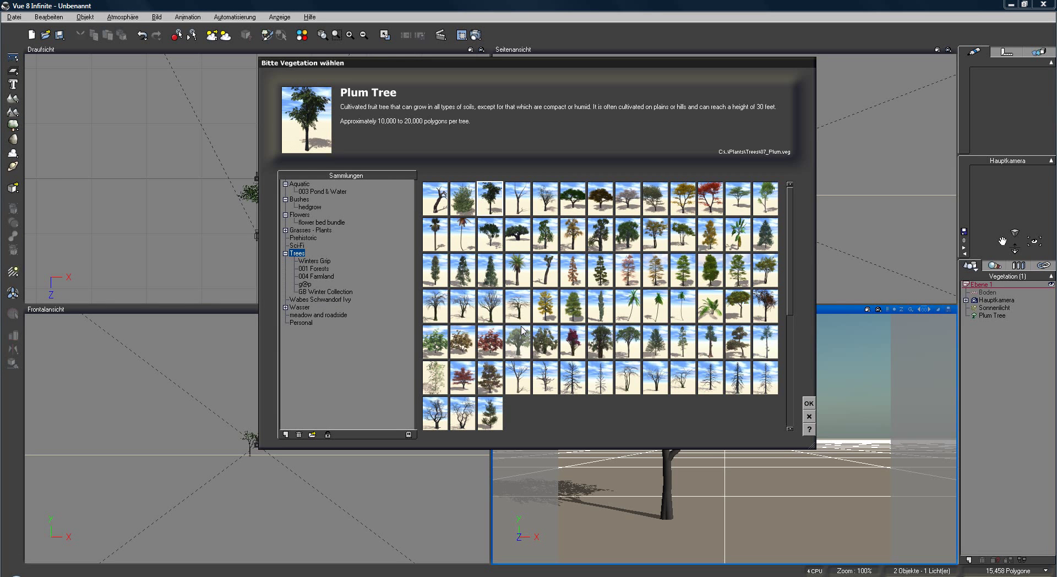
pyautogui.click(809, 416)
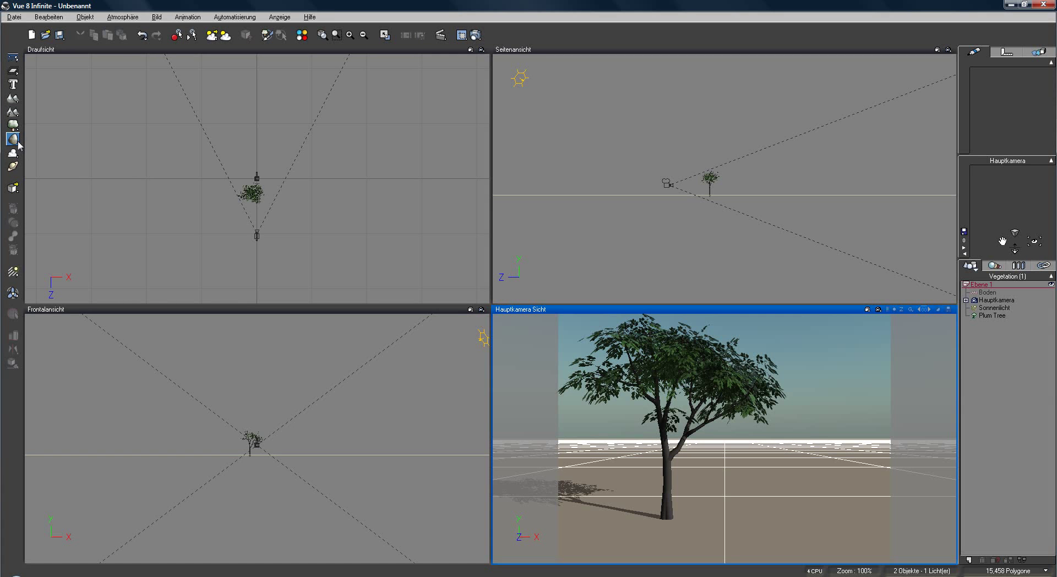
# Add a second plum tree and move it closer to the camera and to the right of the first one.
pyautogui.click(12, 126)
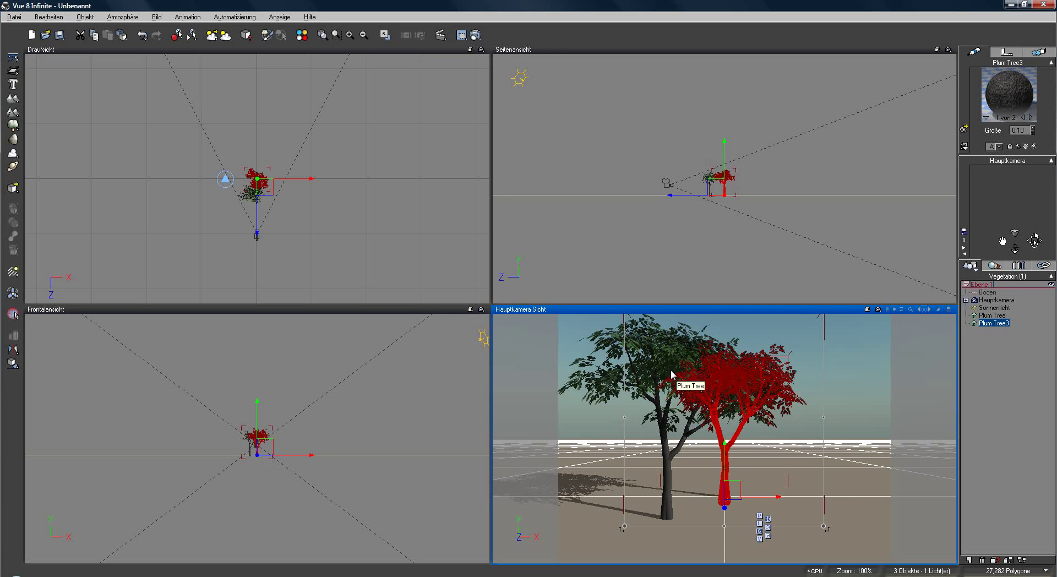
pyautogui.click(685, 196)
pyautogui.moveTo(685, 196); pyautogui.dragTo(678, 196)
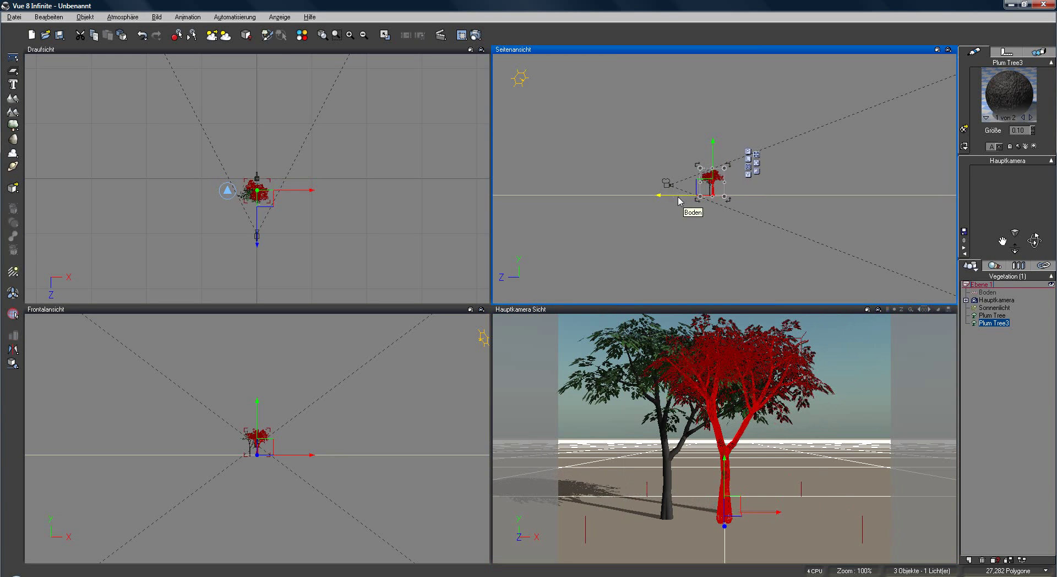
pyautogui.click(281, 194)
pyautogui.moveTo(281, 194); pyautogui.dragTo(287, 192)
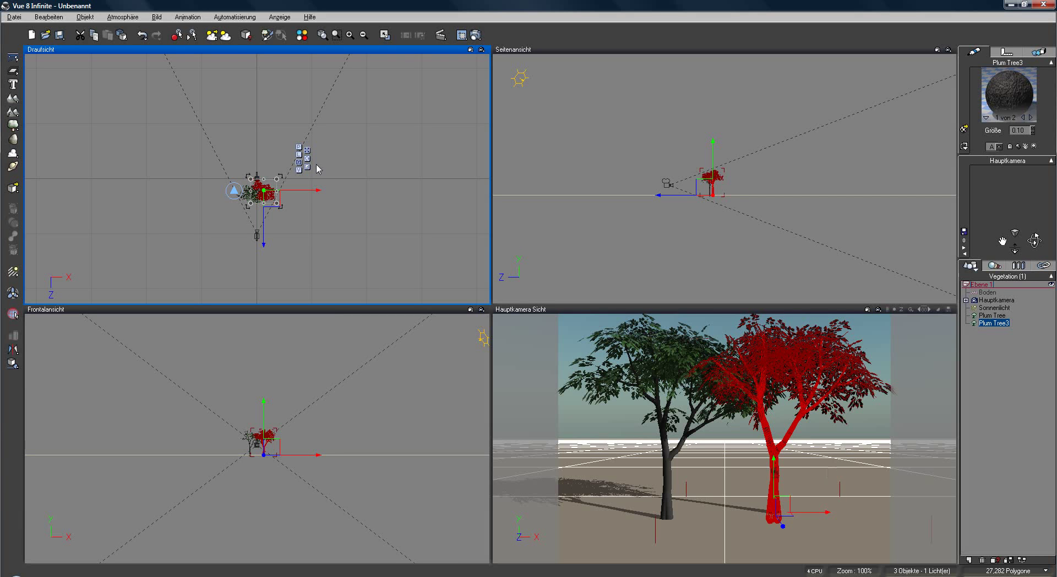
# Rotate the second plum tree slightly and the first one more strongly about their vertical axes.
pyautogui.click(307, 158)
pyautogui.moveTo(287, 173); pyautogui.dragTo(286, 178)
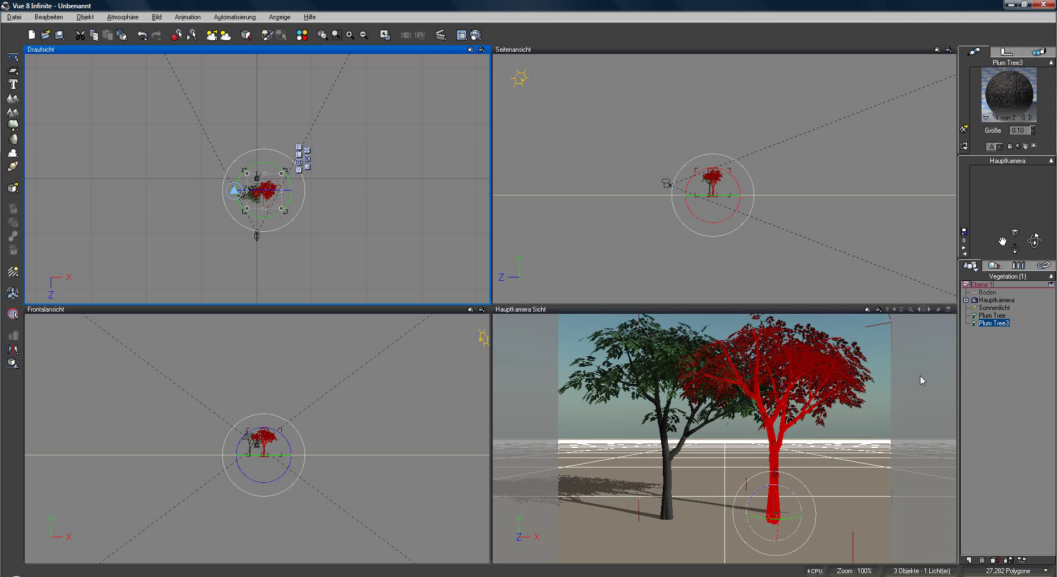
pyautogui.click(994, 315)
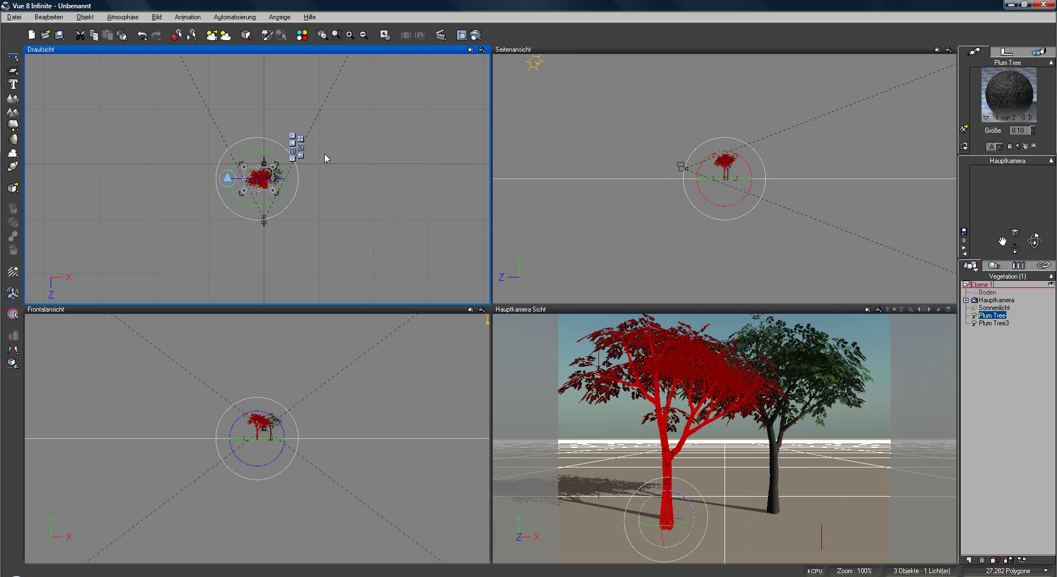
pyautogui.moveTo(273, 164); pyautogui.dragTo(275, 162)
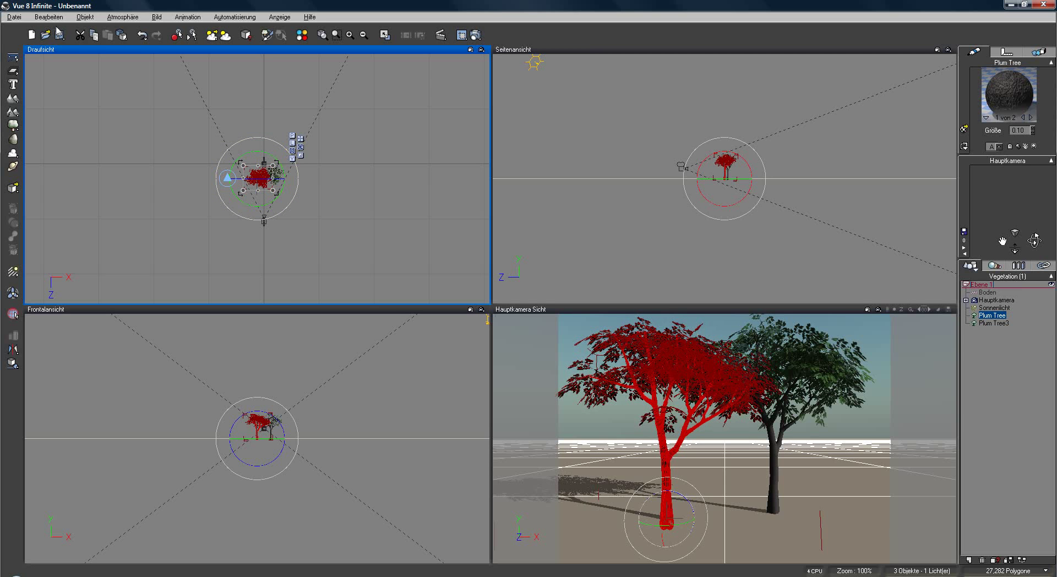
pyautogui.click(142, 35)
pyautogui.moveTo(280, 167)
pyautogui.mouseDown()
pyautogui.moveTo(267, 153)
pyautogui.moveTo(279, 159)
pyautogui.mouseUp()
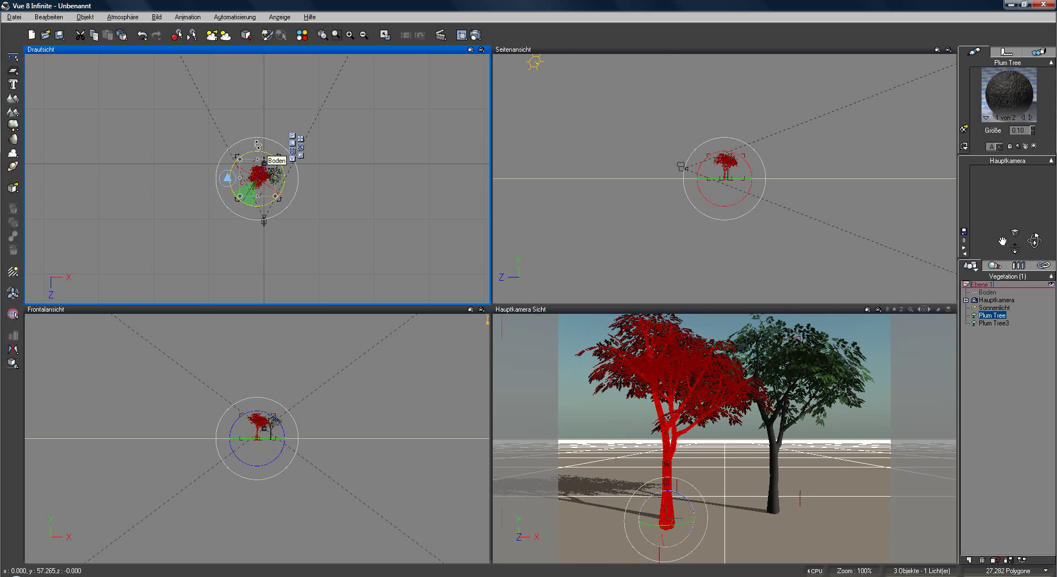
pyautogui.click(297, 142)
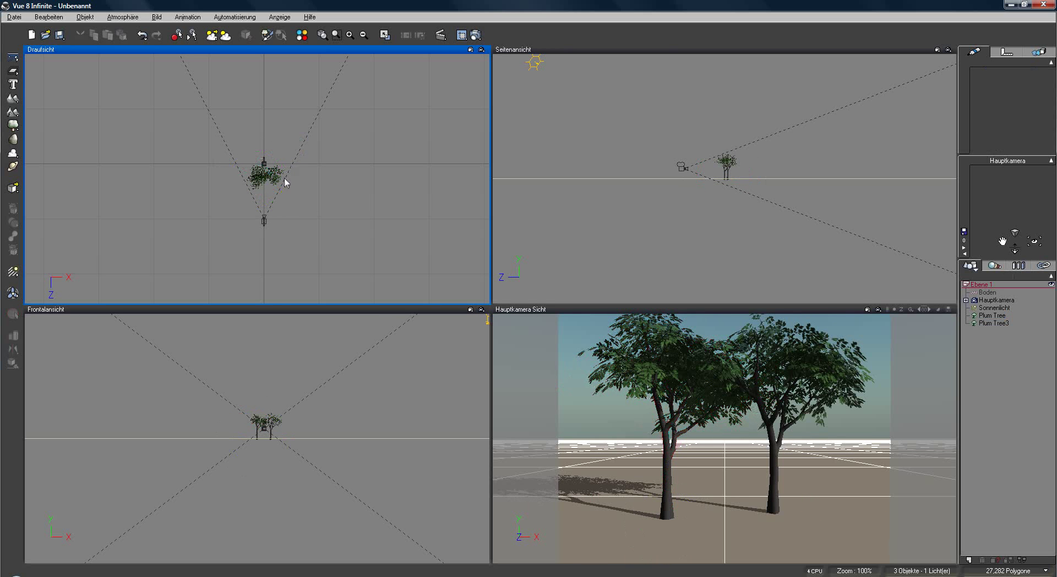
# Move the first plum tree further left and the second further right to spread them apart in the camera view.
pyautogui.click(993, 316)
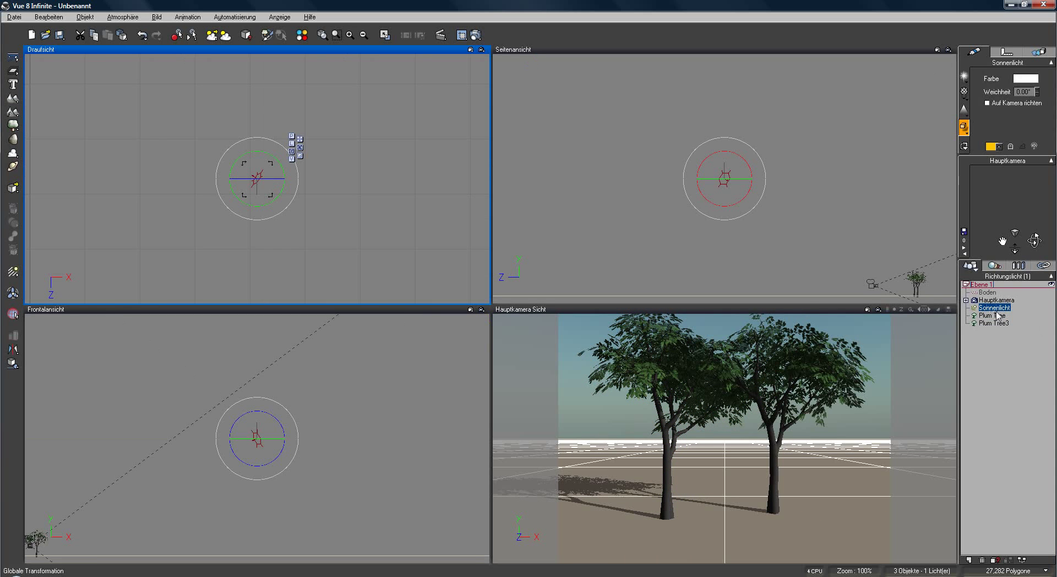
pyautogui.click(301, 139)
pyautogui.moveTo(289, 177); pyautogui.dragTo(285, 177)
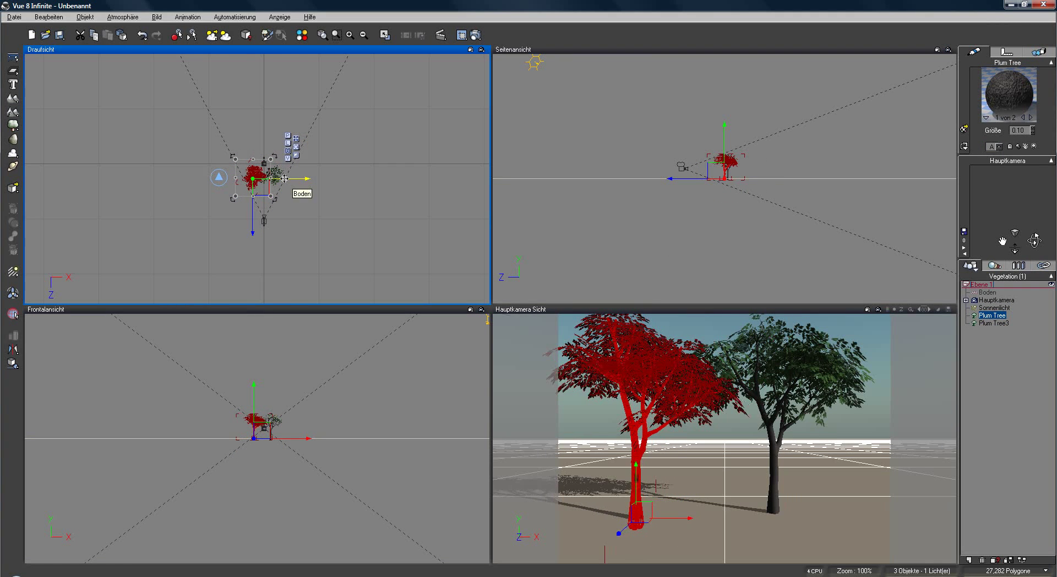
pyautogui.click(1002, 324)
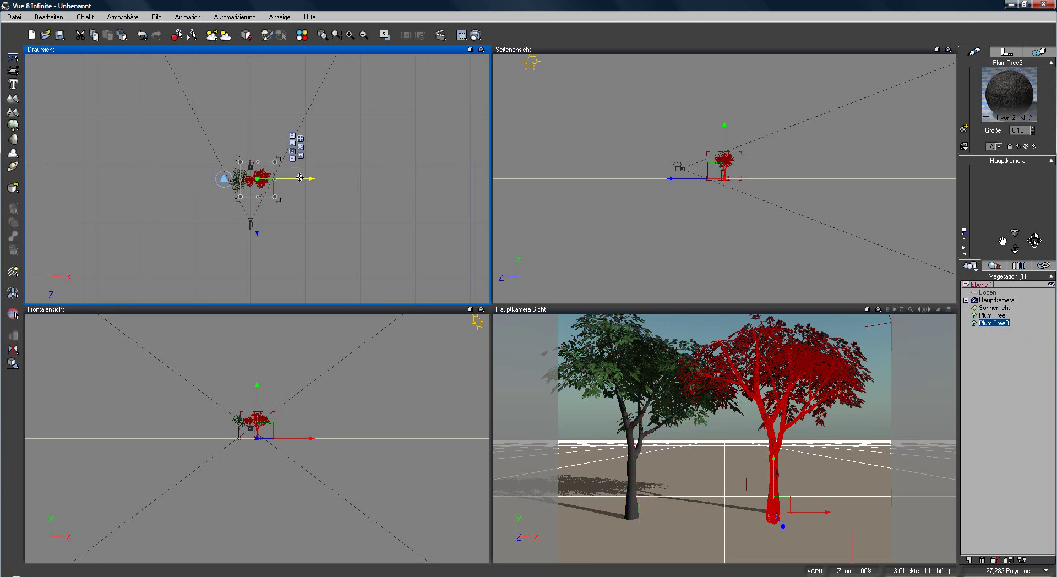
pyautogui.moveTo(300, 178); pyautogui.dragTo(304, 178)
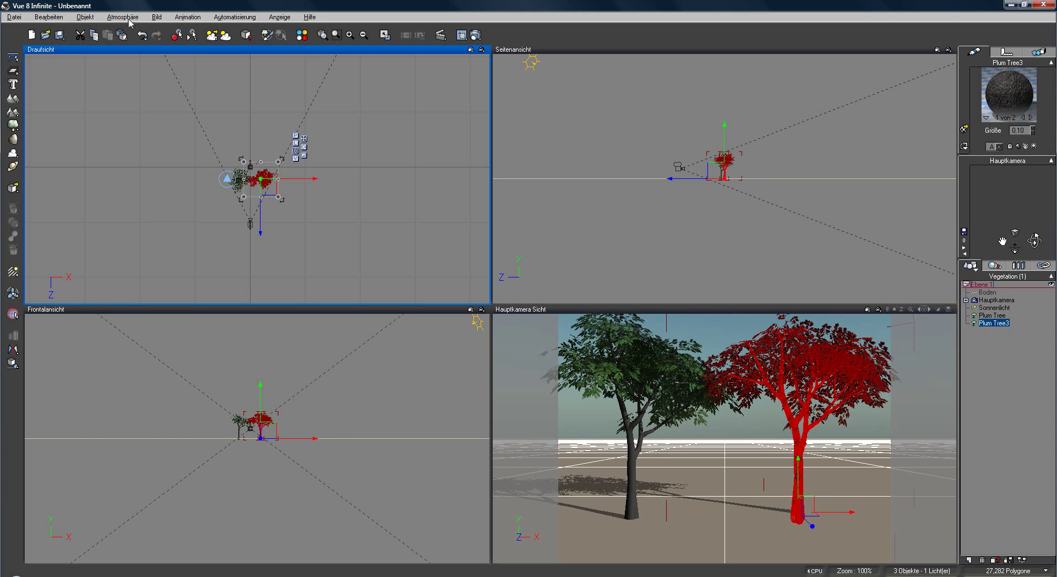
# Set the render options to output to Bildschirm at a resolution of 640x480.
pyautogui.click(155, 18)
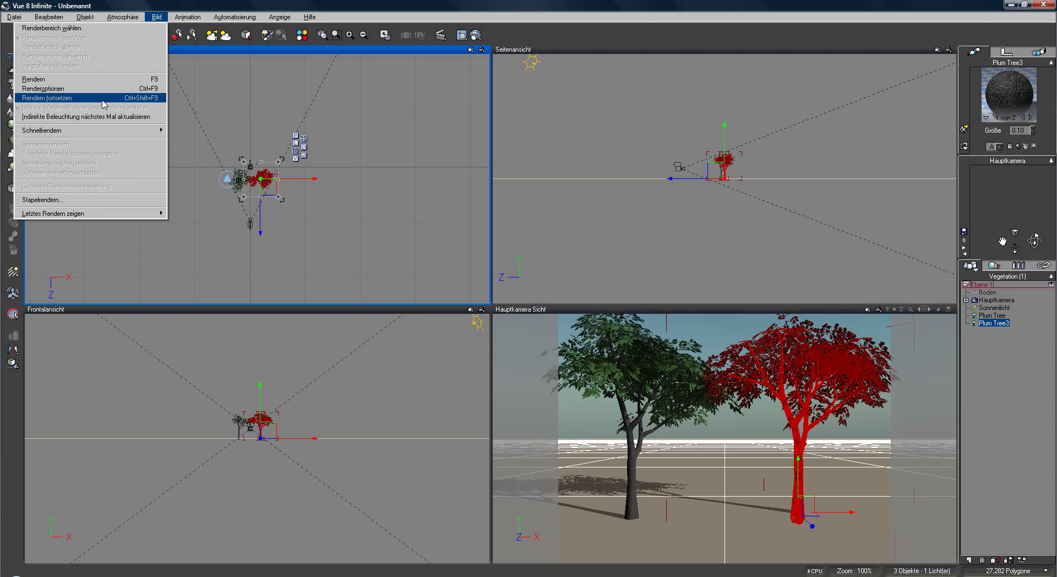
pyautogui.click(108, 89)
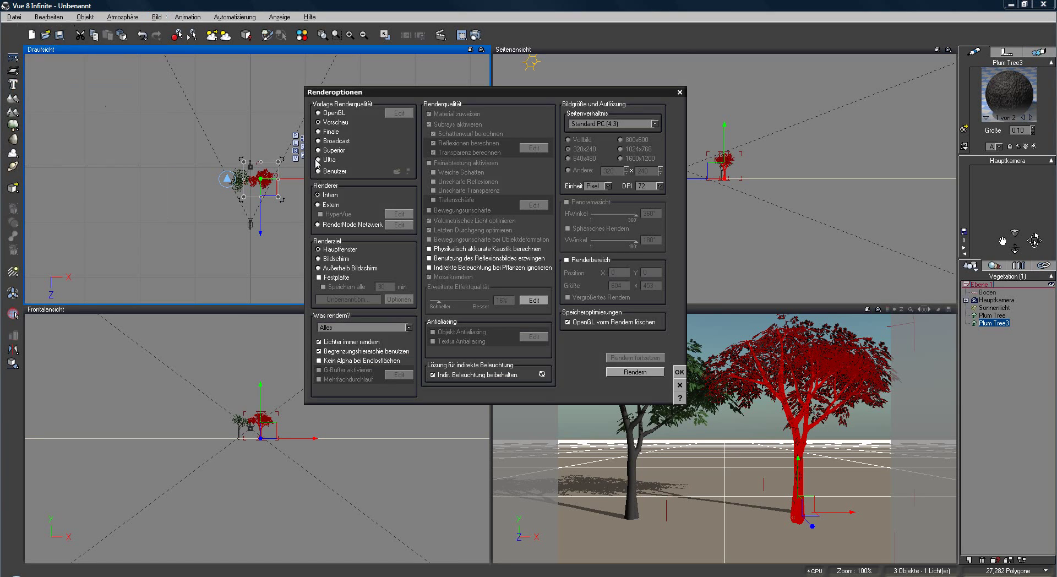
pyautogui.click(329, 259)
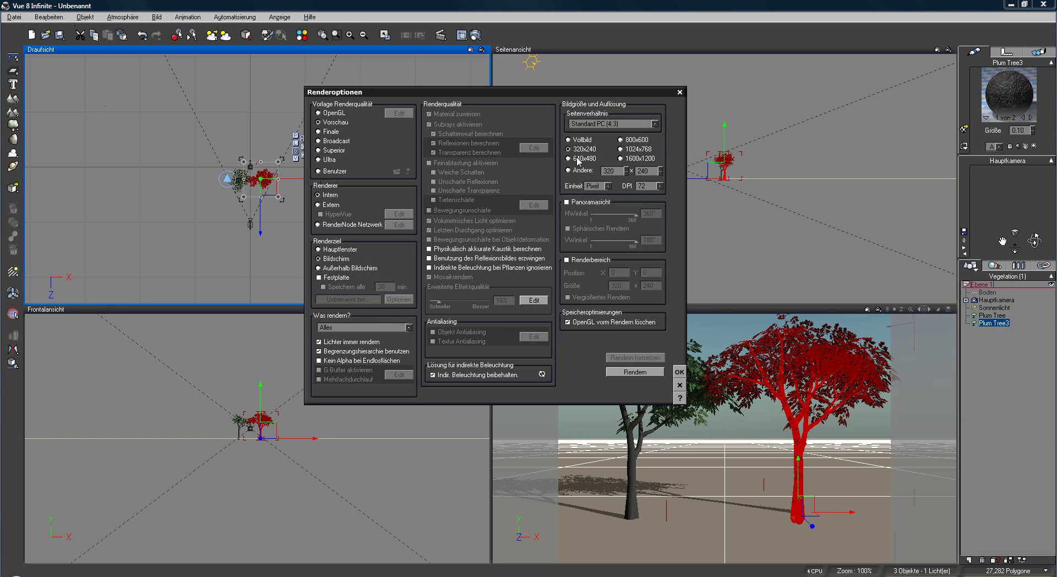
pyautogui.click(680, 372)
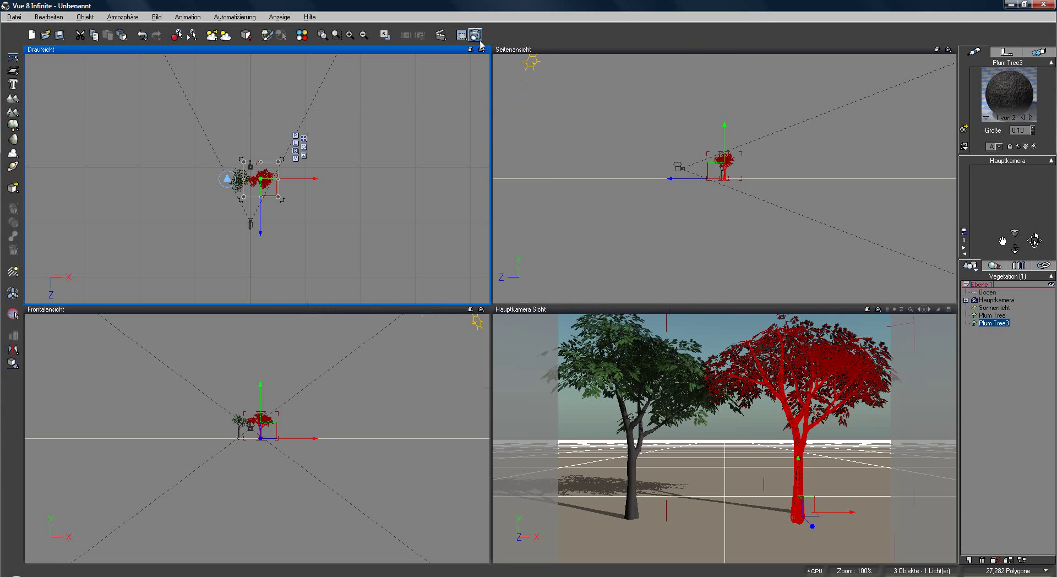
# Render the two-tree scene, accept the post-processing options unchanged and dismiss the rendered image.
pyautogui.click(476, 37)
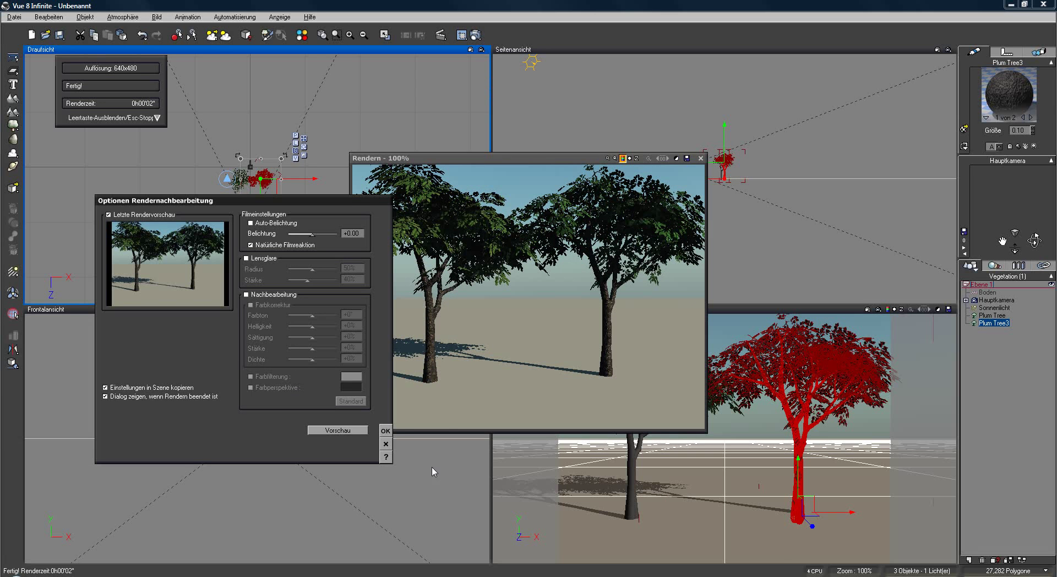
pyautogui.click(386, 431)
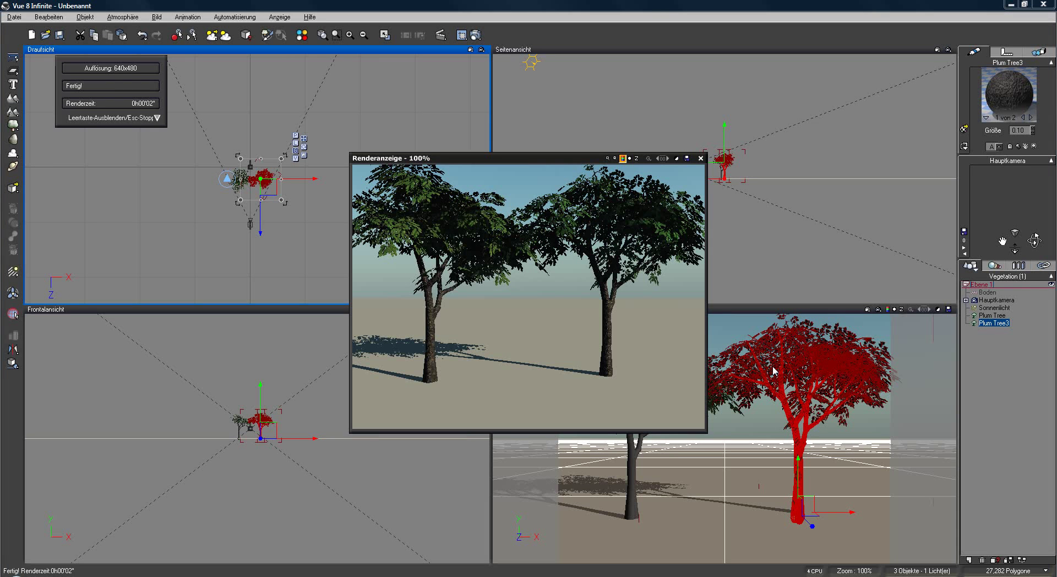
pyautogui.click(700, 158)
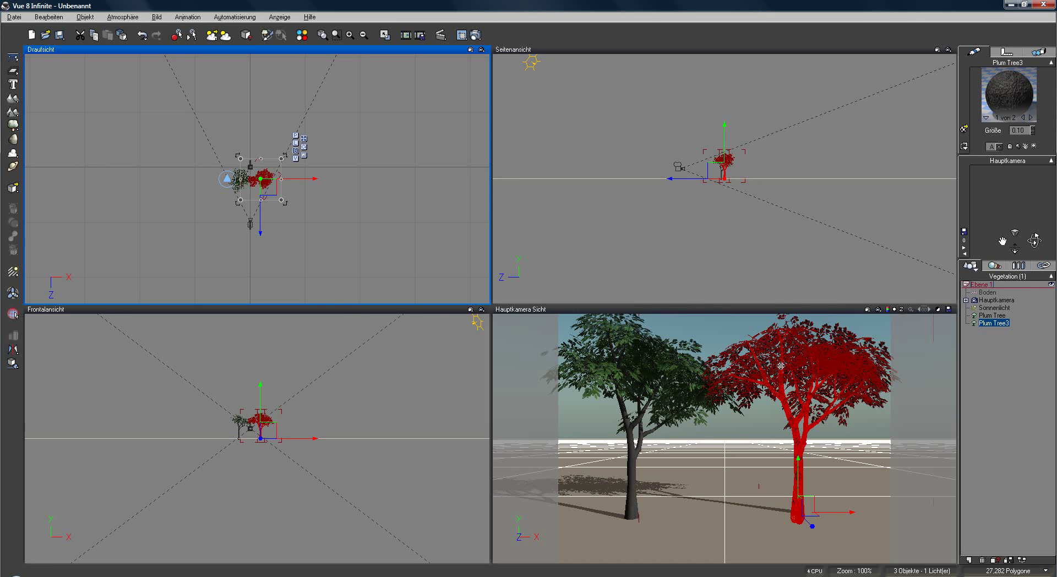
# In the second plum tree's plant editor, set trunk Länge to -5, Abfall -2, Knorrig +49, Herabhängend -12 and Winkel +61.
pyautogui.click(991, 325)
pyautogui.doubleClick(990, 323)
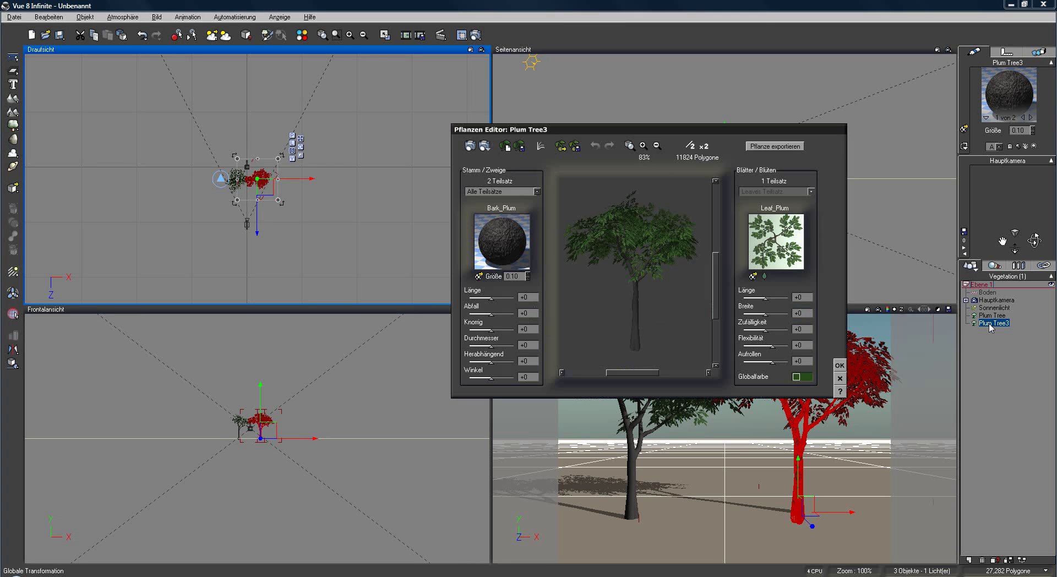
pyautogui.moveTo(662, 132); pyautogui.dragTo(532, 154)
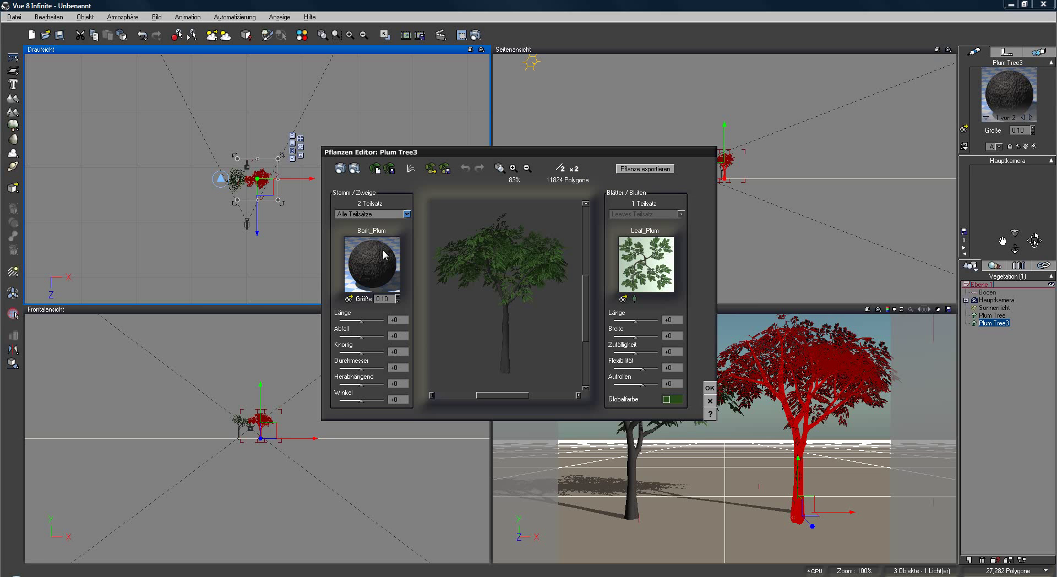
pyautogui.moveTo(361, 320); pyautogui.dragTo(366, 321)
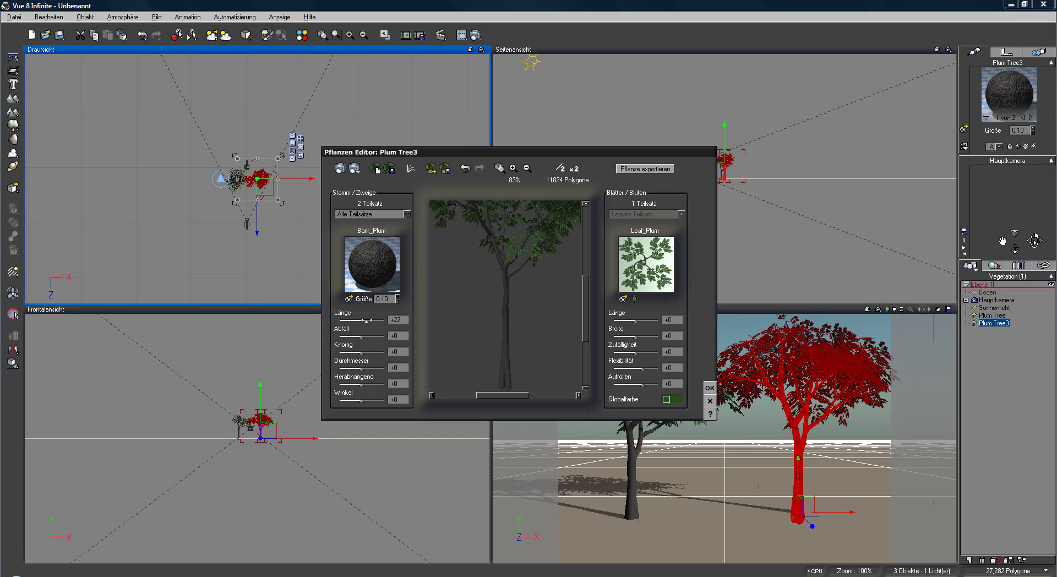
pyautogui.moveTo(366, 320)
pyautogui.mouseDown()
pyautogui.moveTo(372, 354)
pyautogui.moveTo(352, 321)
pyautogui.moveTo(361, 322)
pyautogui.mouseUp()
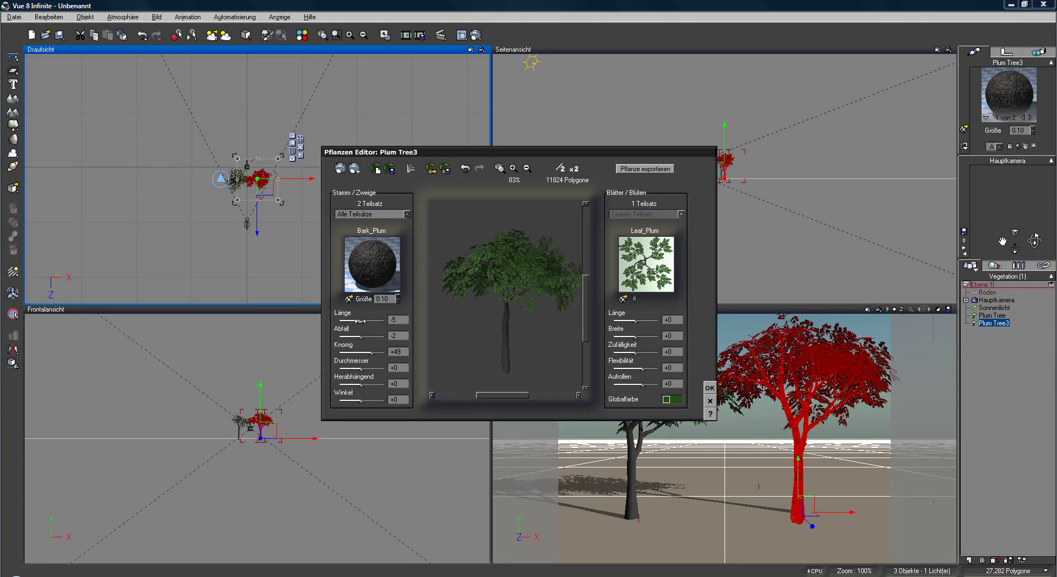
pyautogui.moveTo(366, 381); pyautogui.dragTo(375, 400)
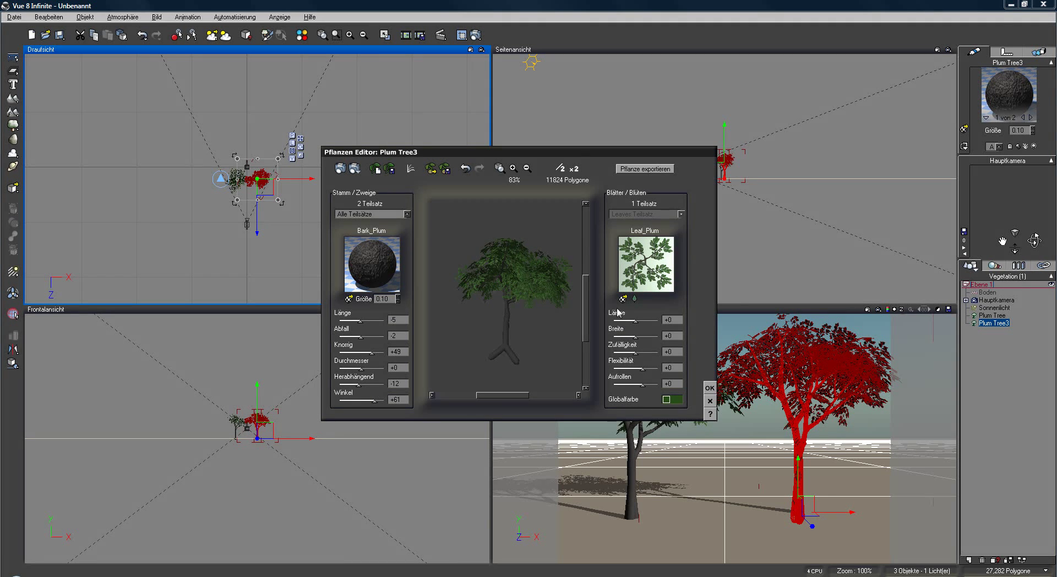
# Set the leaves' Länge to +18, Zufälligkeit +100, Flexibilität +22 and Aufrollen +1, keeping Alle Teilsätze selected for the trunk.
pyautogui.moveTo(639, 320); pyautogui.dragTo(657, 352)
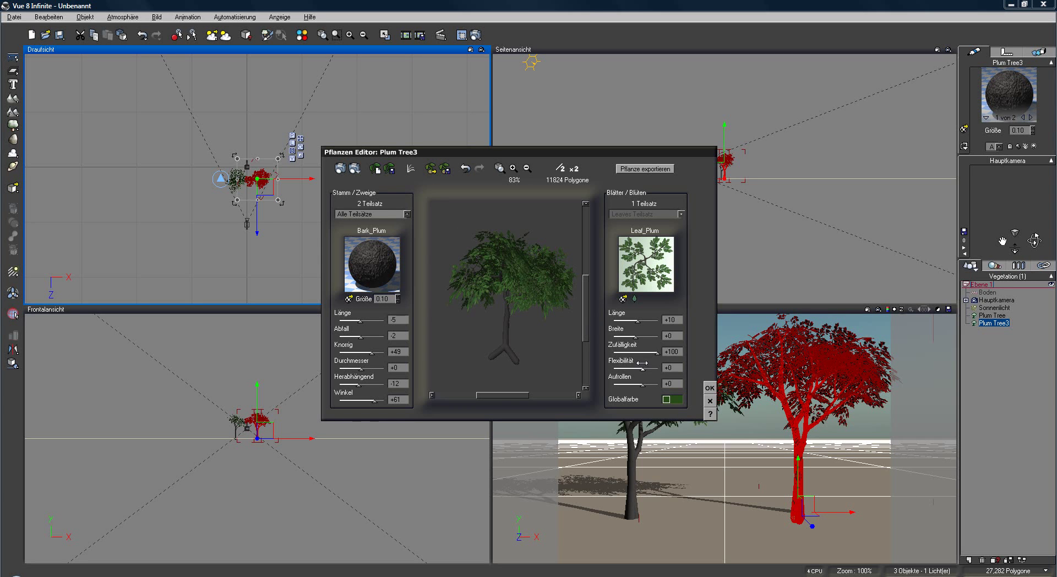
pyautogui.moveTo(642, 369); pyautogui.dragTo(650, 371)
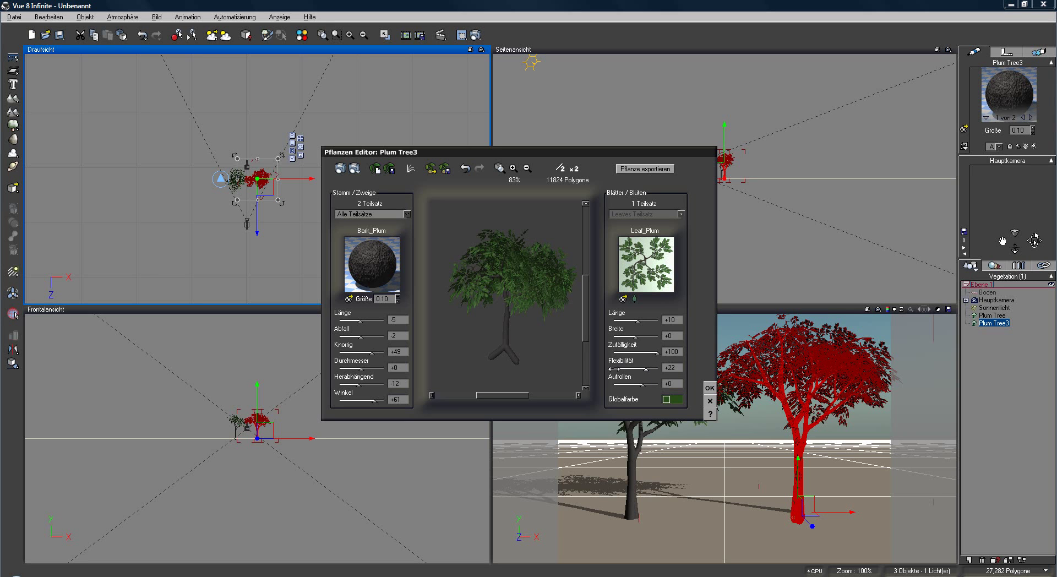
pyautogui.moveTo(642, 384)
pyautogui.mouseDown()
pyautogui.moveTo(659, 380)
pyautogui.moveTo(659, 388)
pyautogui.mouseUp()
pyautogui.click(407, 214)
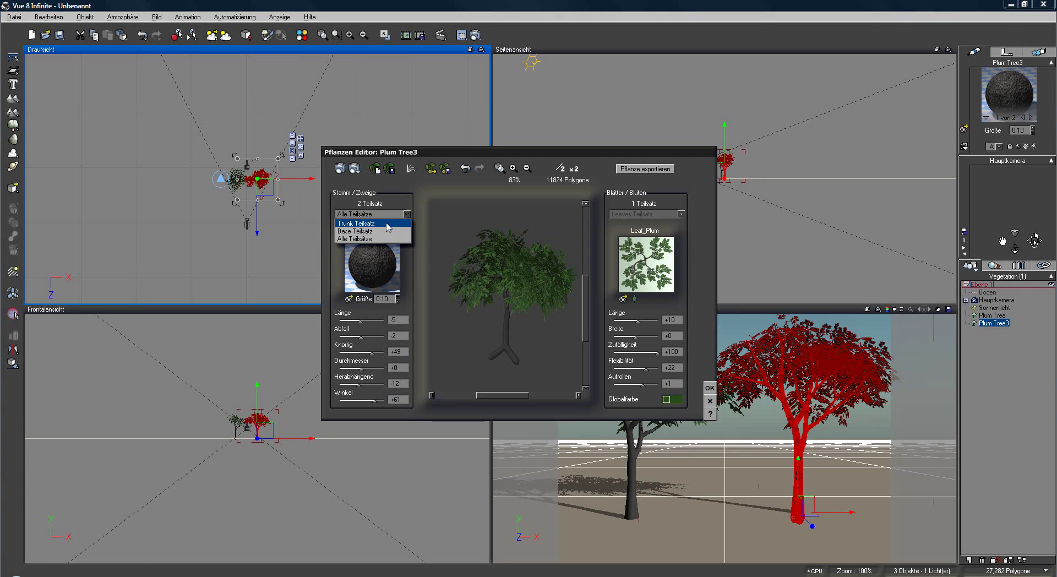
pyautogui.click(380, 238)
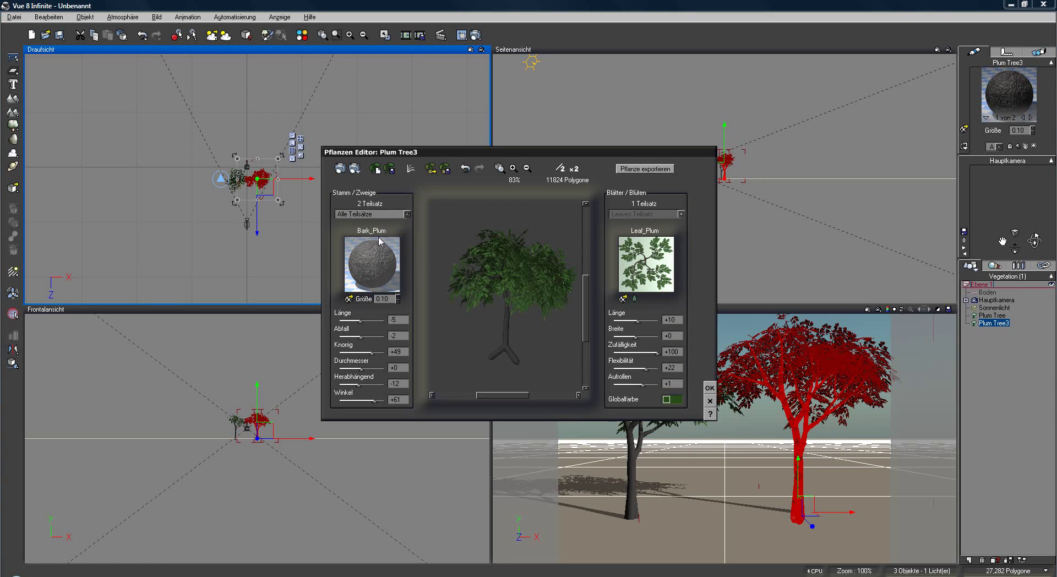
# Replace the plum tree's Bark_Plum material with Oak Bark from the wood collection and accept the plant changes.
pyautogui.doubleClick(380, 271)
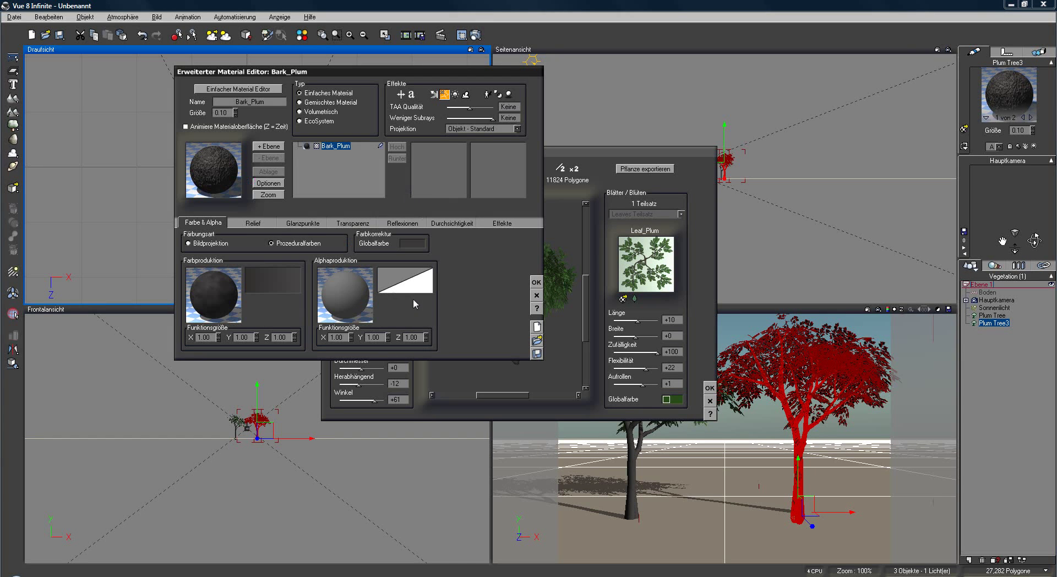
pyautogui.moveTo(387, 74); pyautogui.dragTo(446, 124)
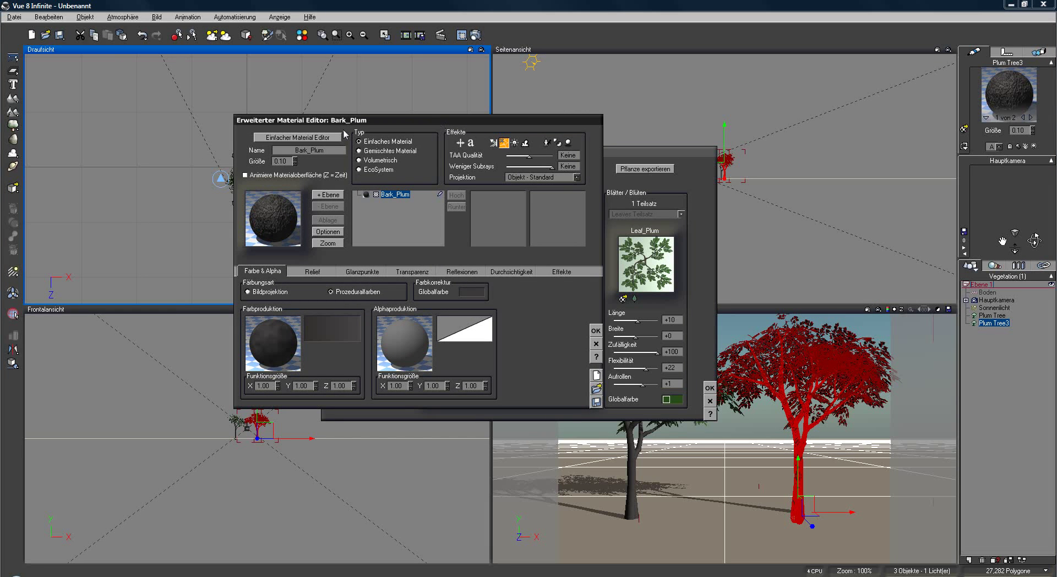
pyautogui.doubleClick(281, 215)
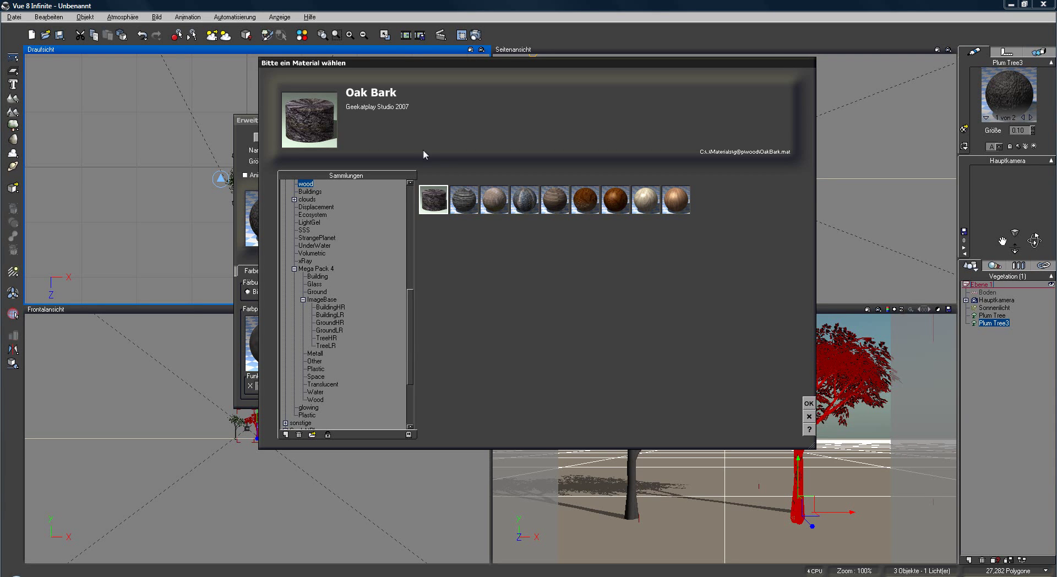
pyautogui.doubleClick(433, 205)
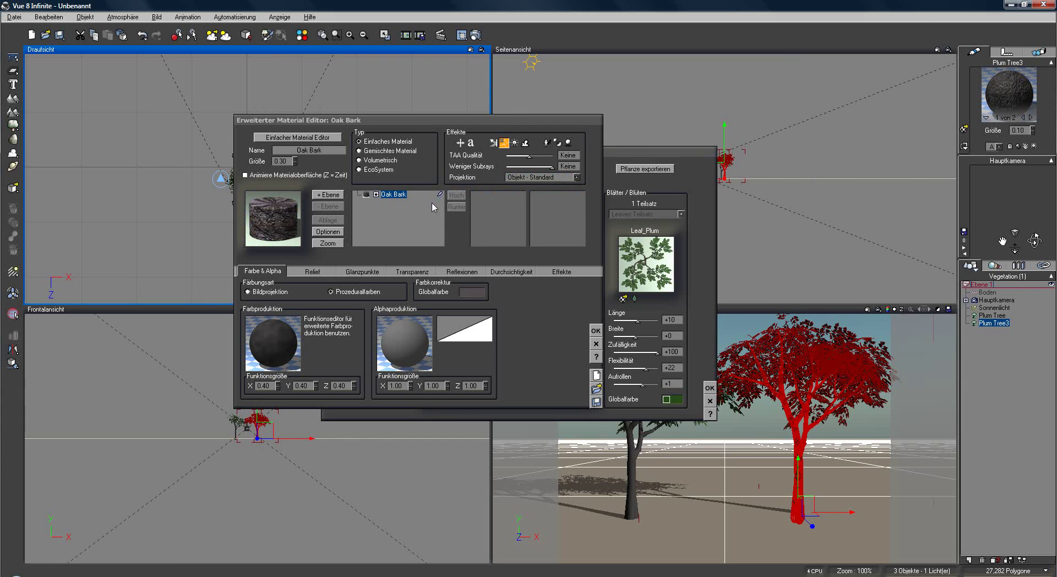
pyautogui.click(595, 330)
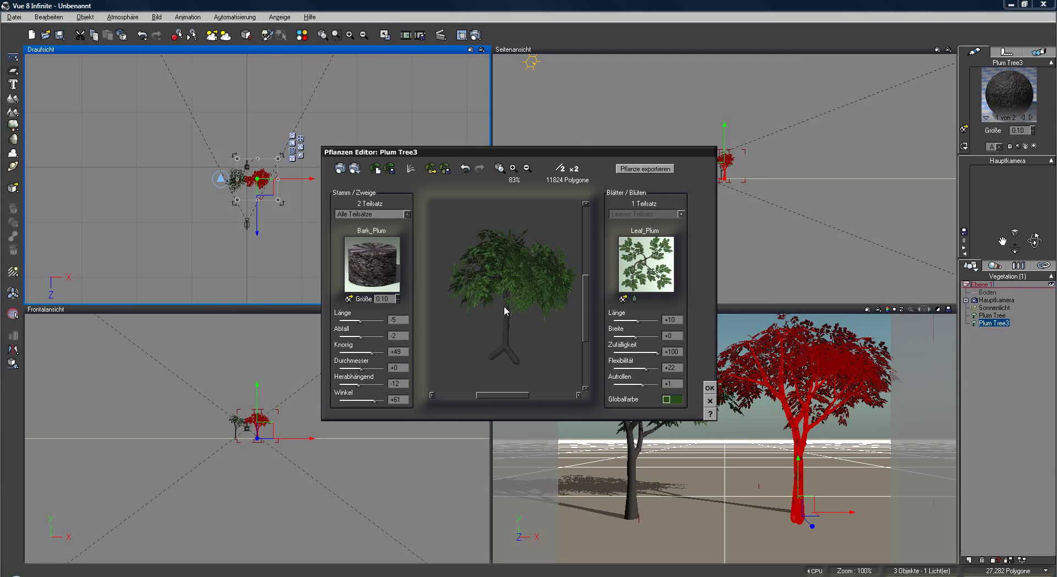
pyautogui.click(710, 387)
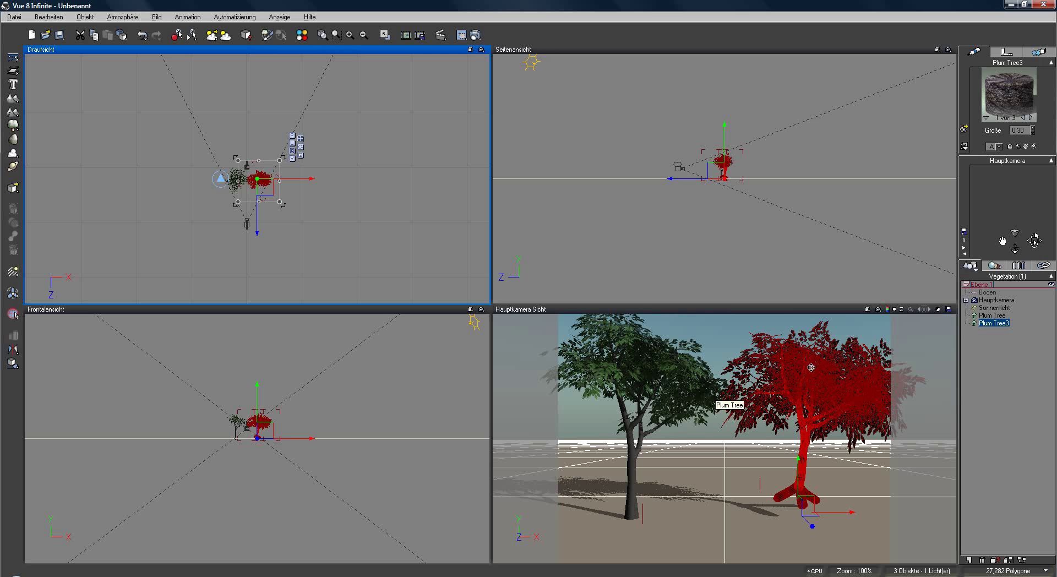
# Delete the unedited Plum Tree and move Plum Tree3 closer to the camera and into the middle of its view.
pyautogui.click(991, 317)
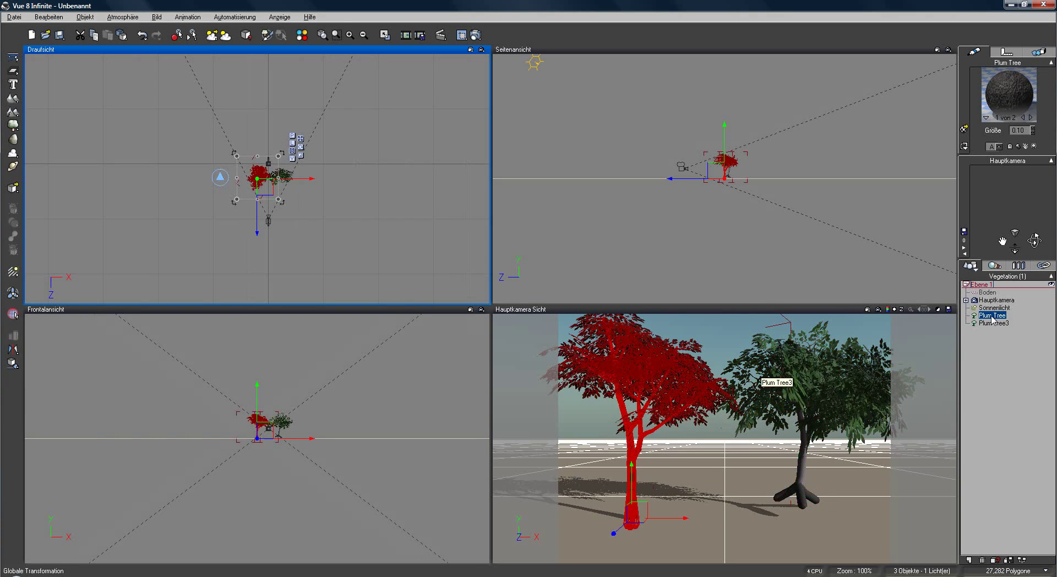
pyautogui.press('Delete')
pyautogui.click(994, 316)
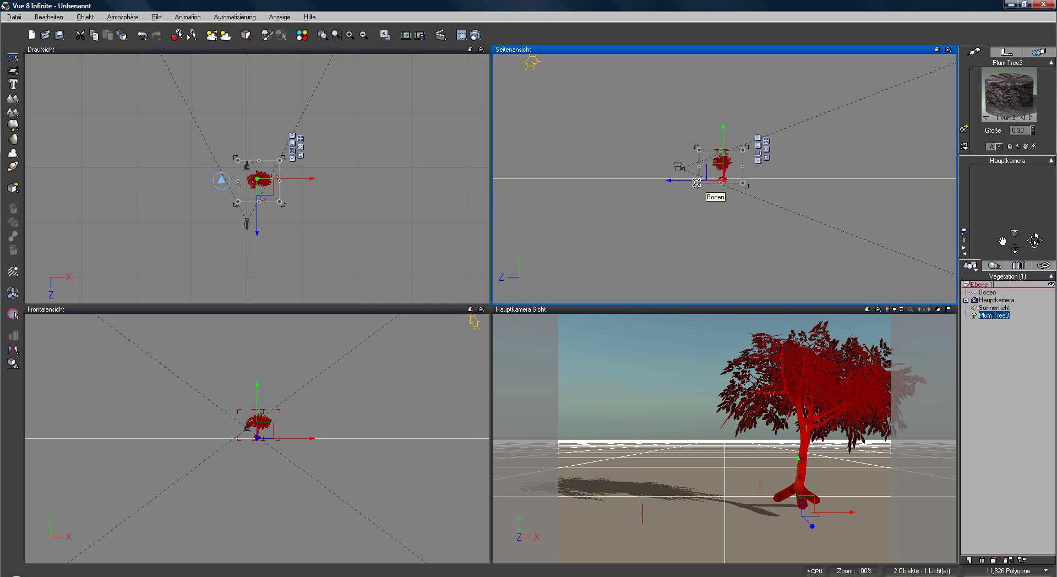
pyautogui.moveTo(697, 182); pyautogui.dragTo(690, 186)
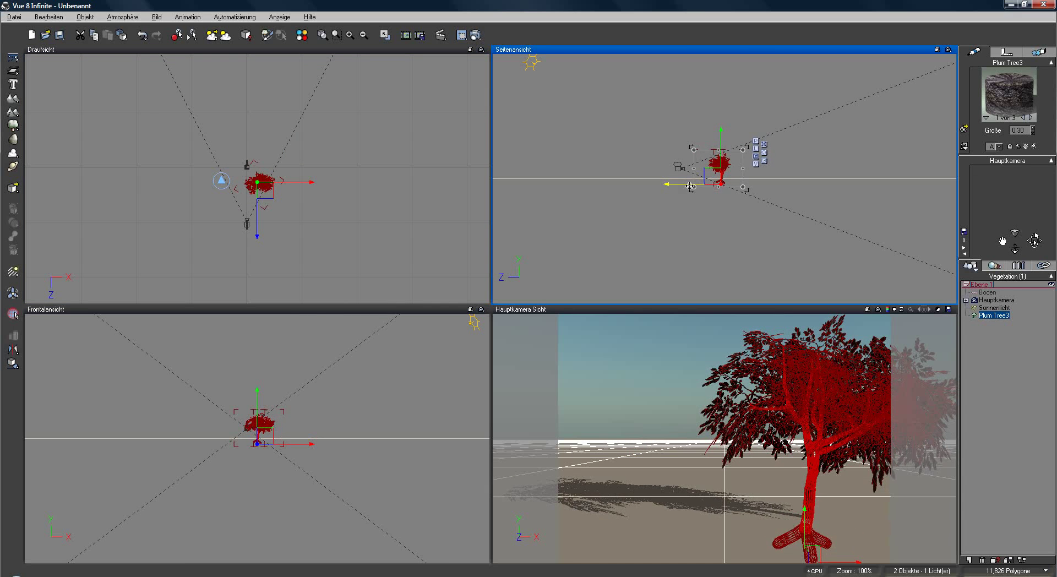
pyautogui.moveTo(299, 181); pyautogui.dragTo(292, 181)
# Render the single-tree scene, accept the post-processing options unchanged and dismiss the rendered image.
pyautogui.click(476, 35)
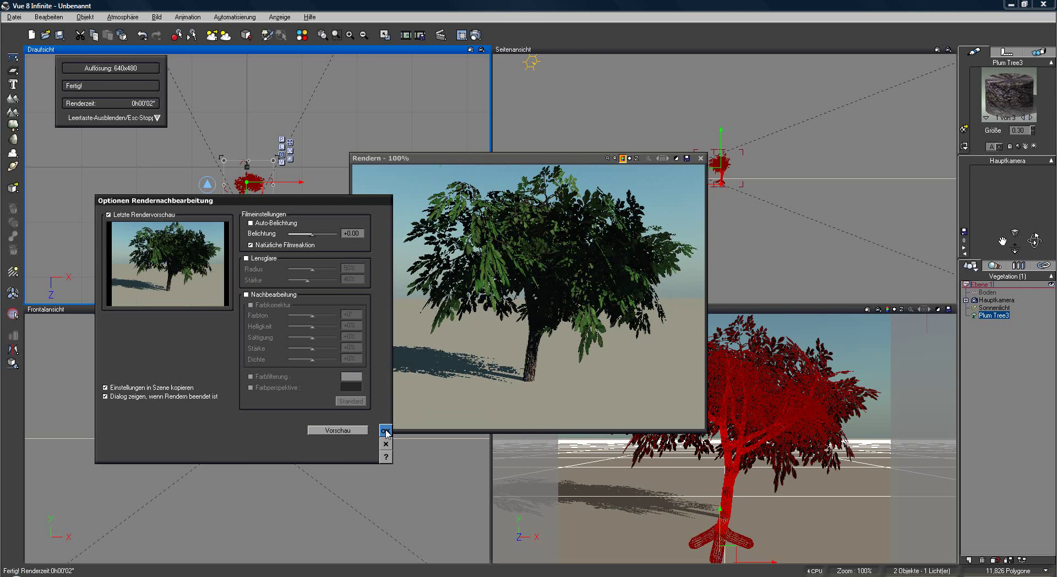
pyautogui.click(386, 430)
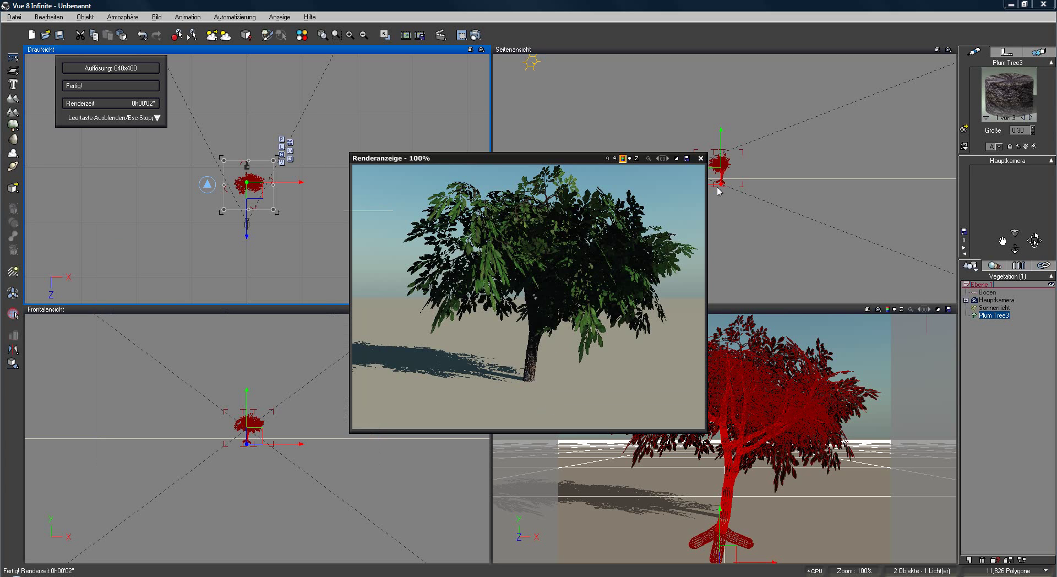
pyautogui.click(701, 158)
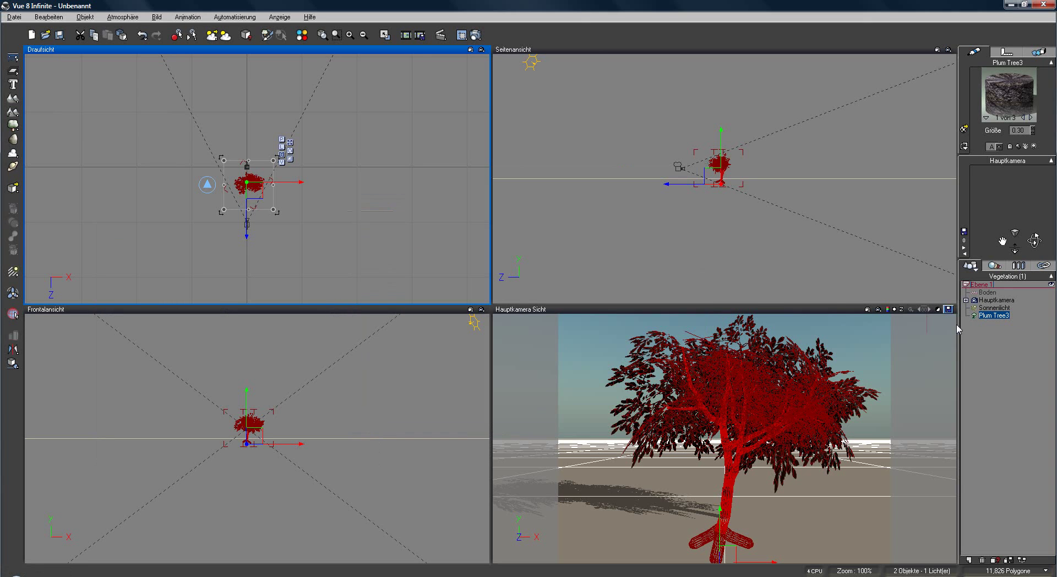
# Reopen Plum Tree3 in the plant editor, check the Trunk Teilsatz material and choose Base Teilsatz for the trunk.
pyautogui.doubleClick(991, 316)
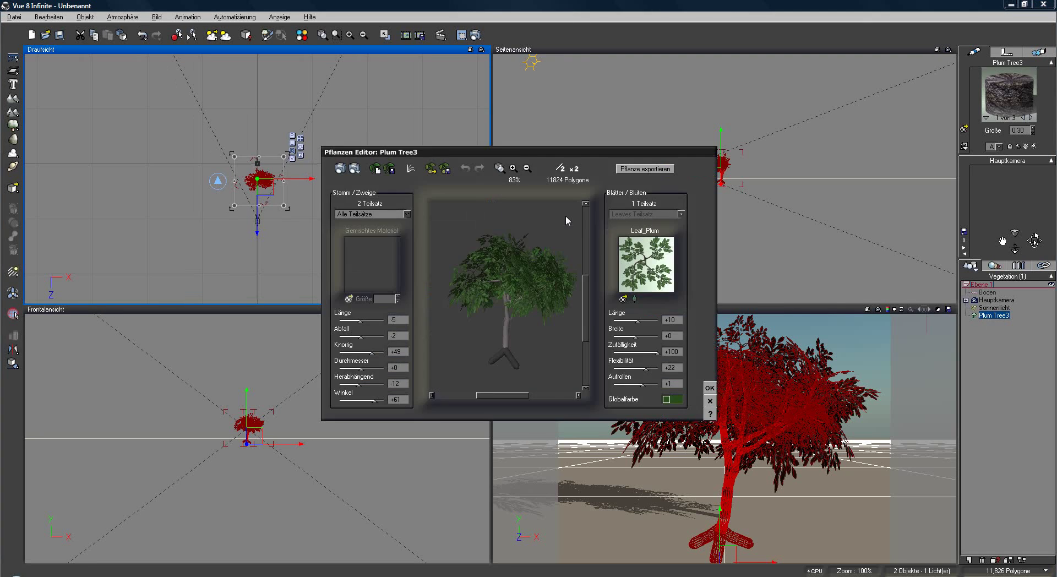
pyautogui.click(407, 214)
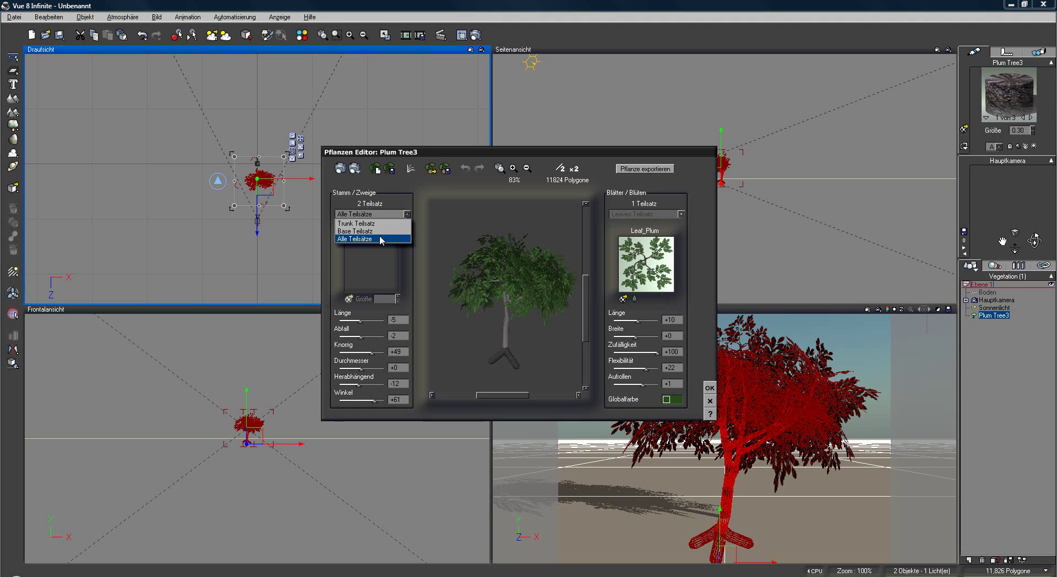
pyautogui.click(372, 223)
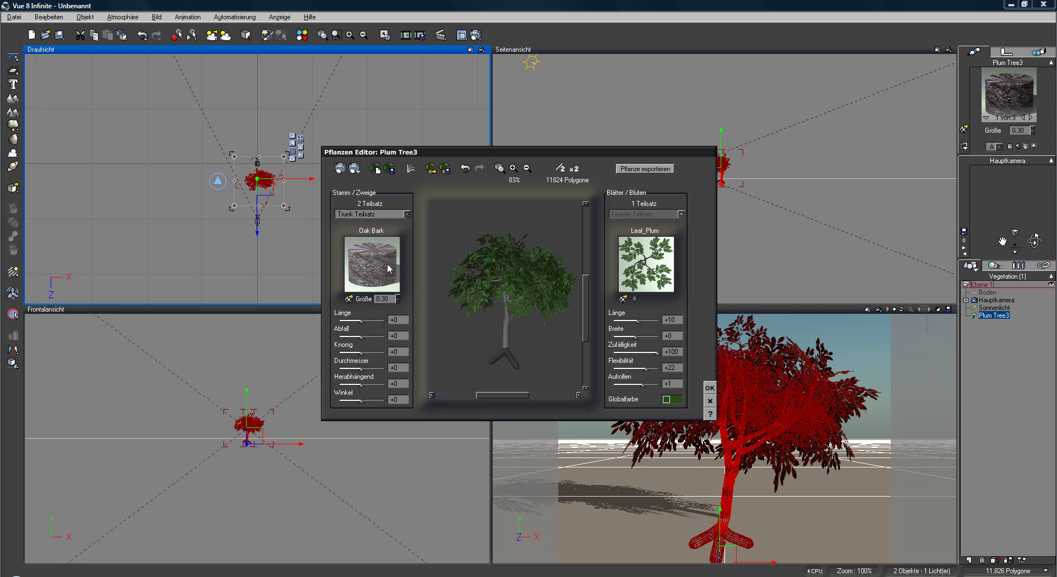
pyautogui.click(407, 214)
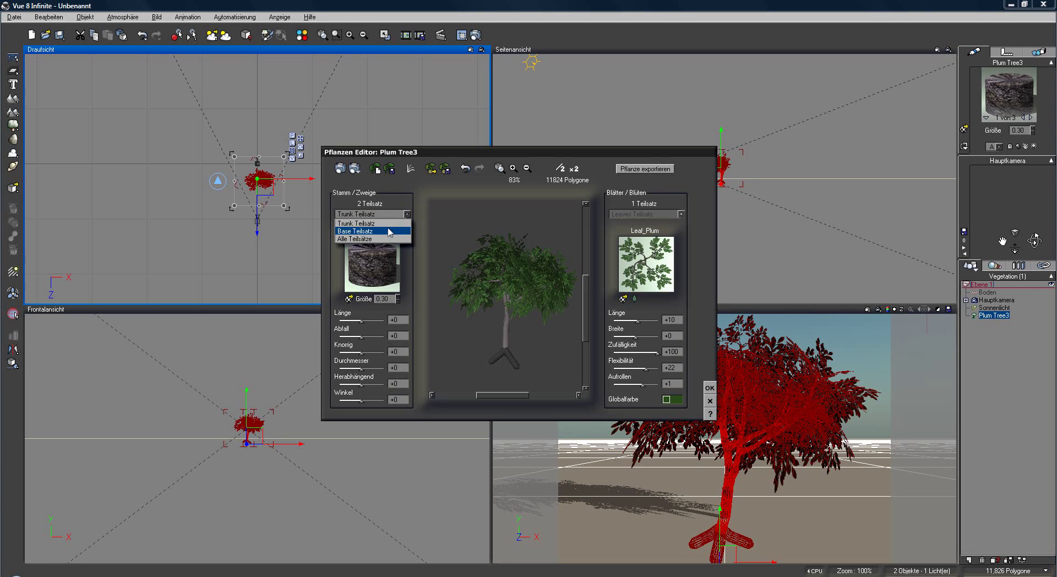
pyautogui.click(388, 231)
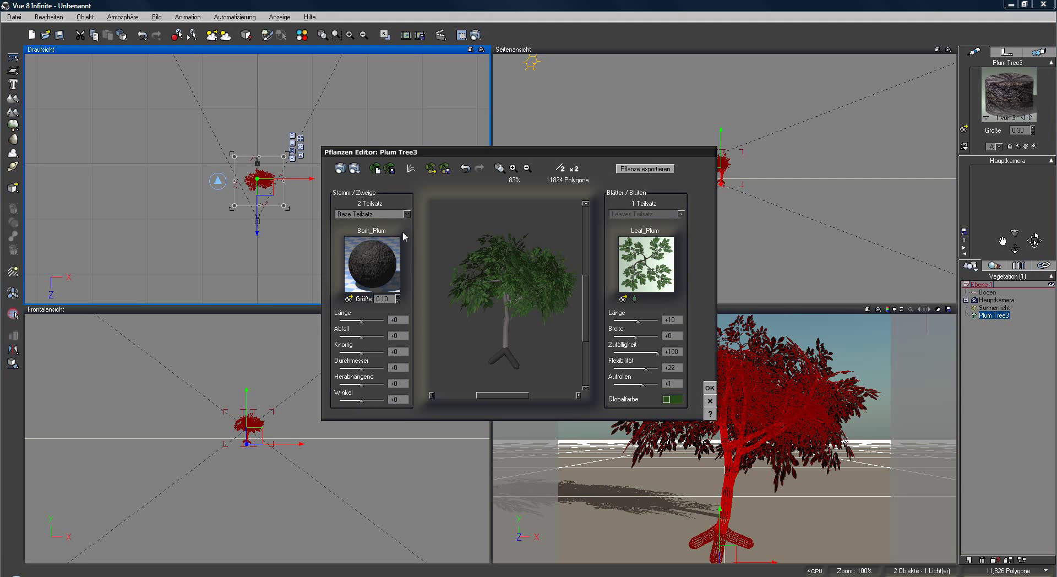
pyautogui.click(407, 214)
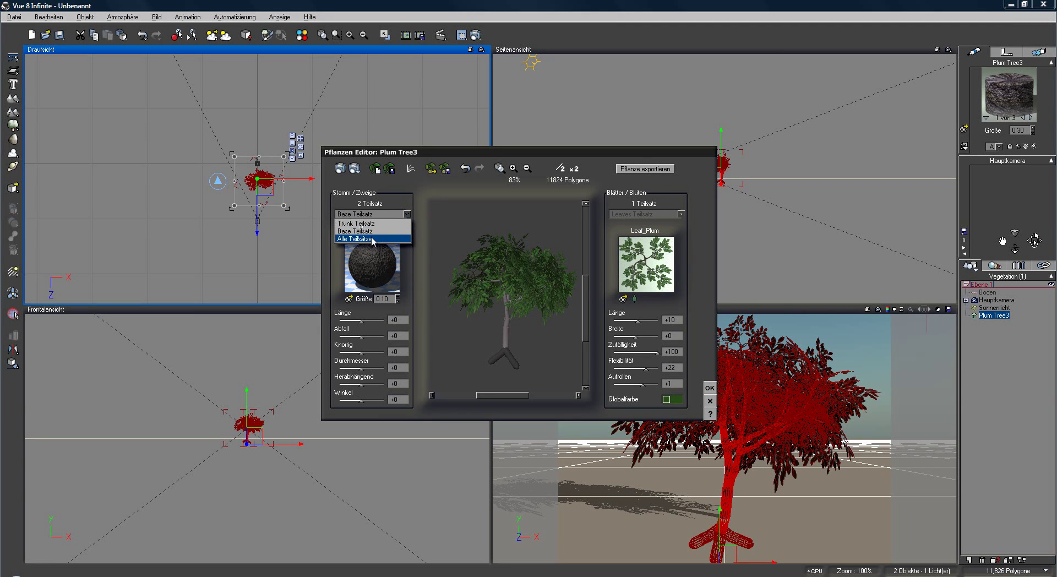
pyautogui.click(374, 234)
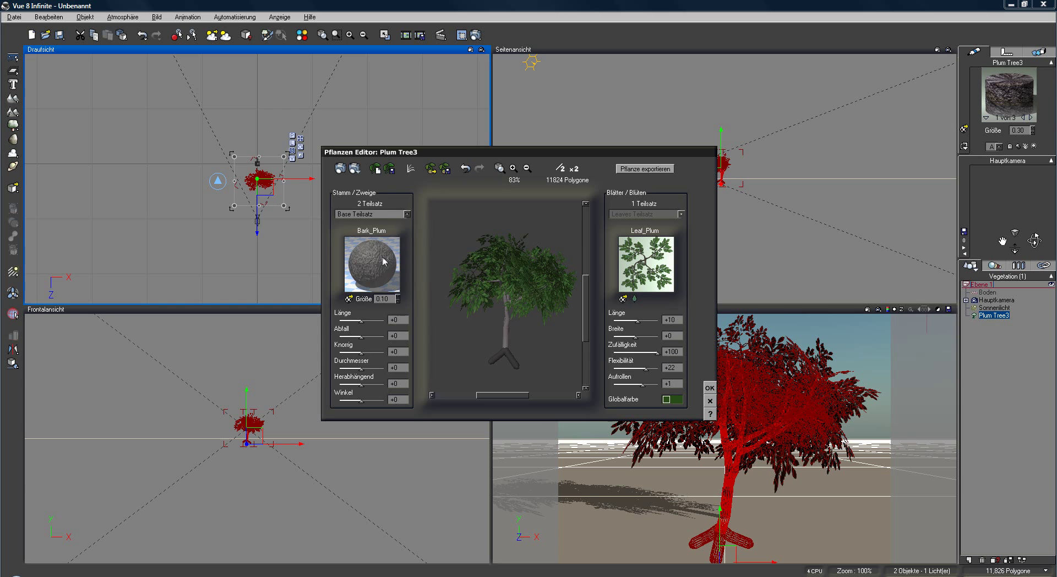
# Replace the Base Teilsatz's bark material with Oak Bark and accept the plant changes.
pyautogui.doubleClick(386, 262)
pyautogui.doubleClick(270, 224)
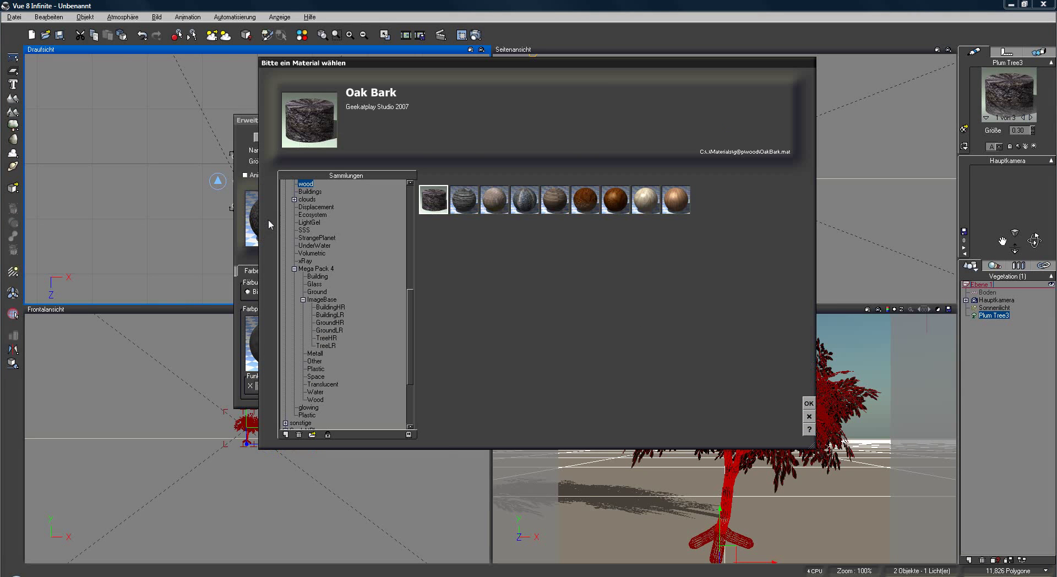
pyautogui.doubleClick(433, 206)
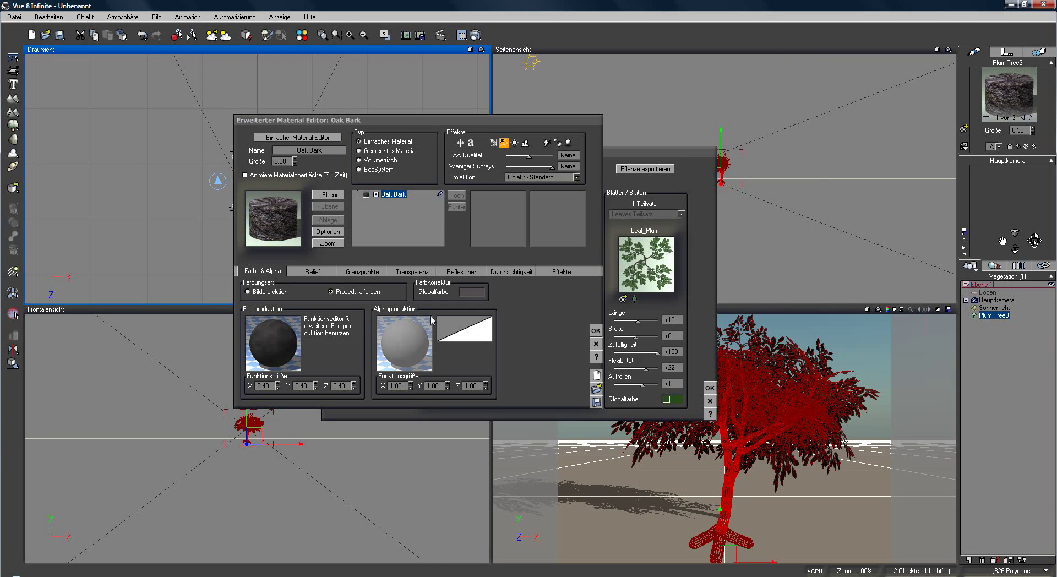
pyautogui.click(596, 331)
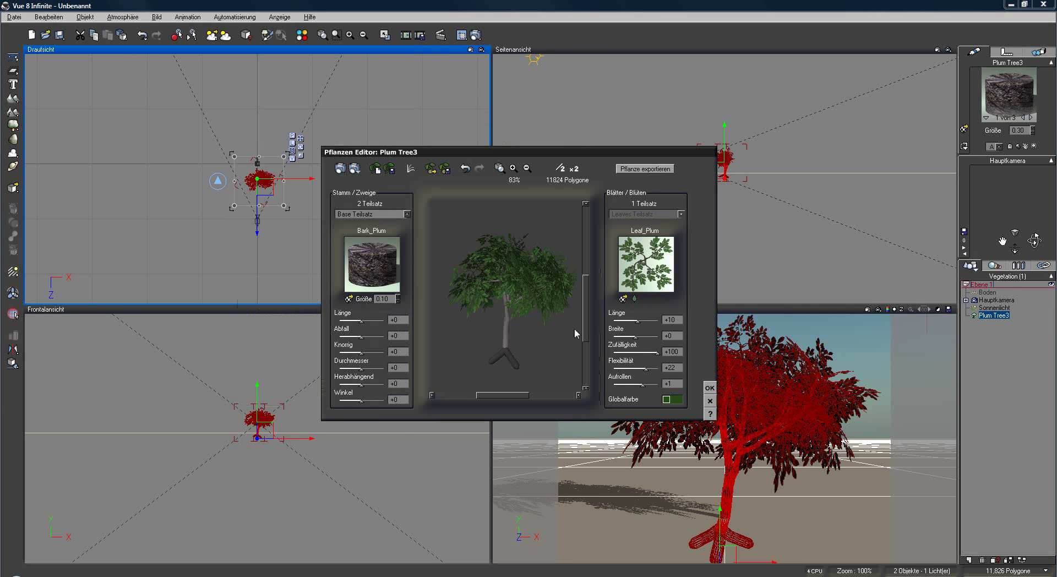
pyautogui.click(710, 388)
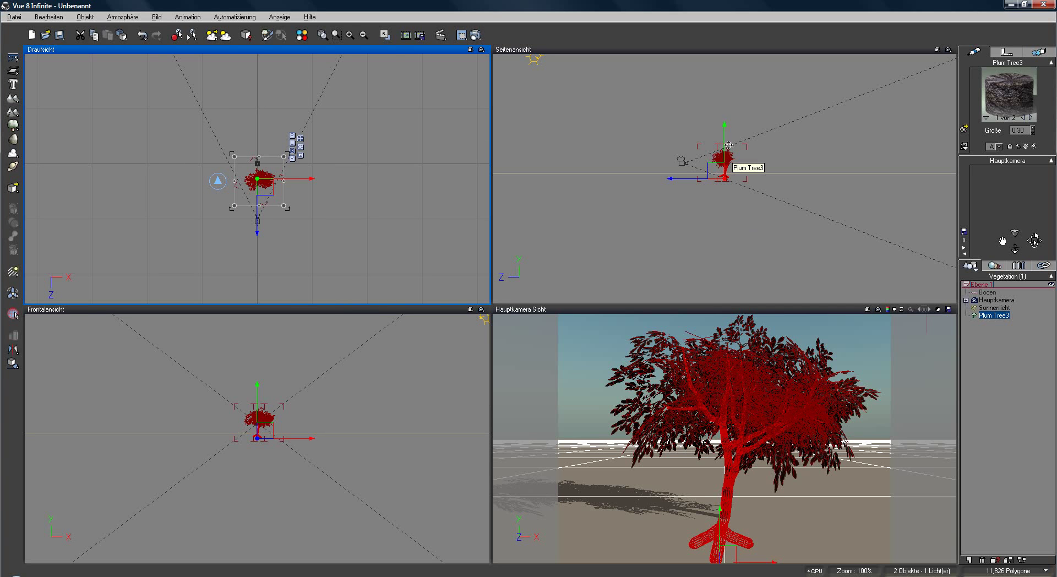
# Adjust the tree's height so its roots rest on the ground, render the scene and dismiss the rendered image.
pyautogui.moveTo(725, 137); pyautogui.dragTo(726, 123)
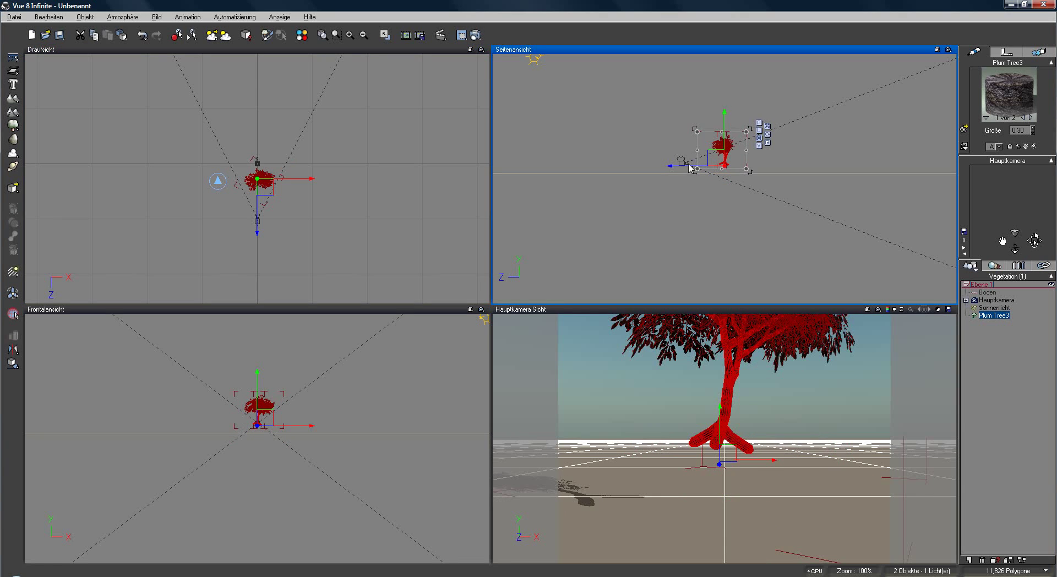
pyautogui.click(12, 364)
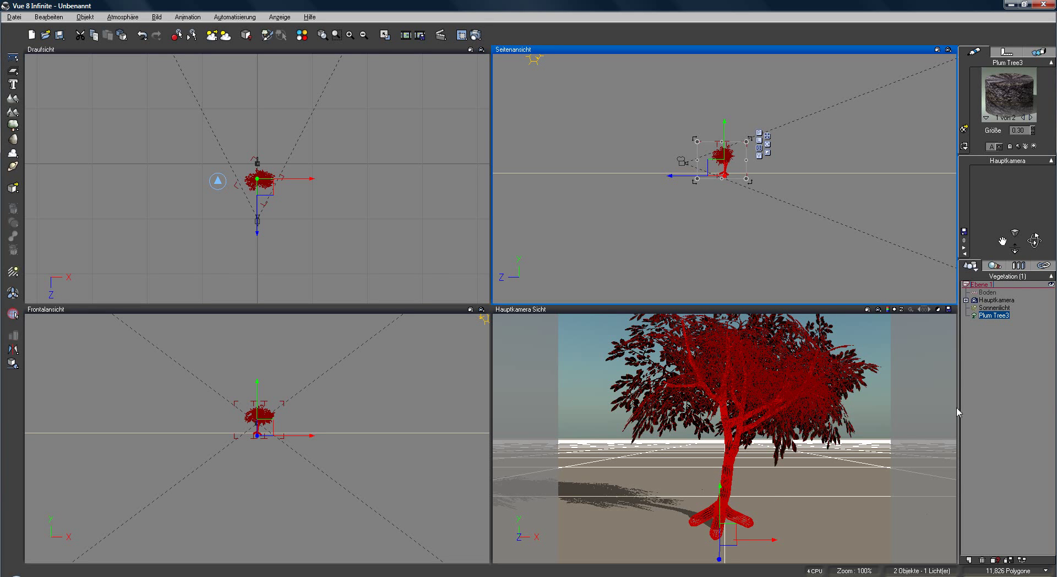
pyautogui.click(476, 35)
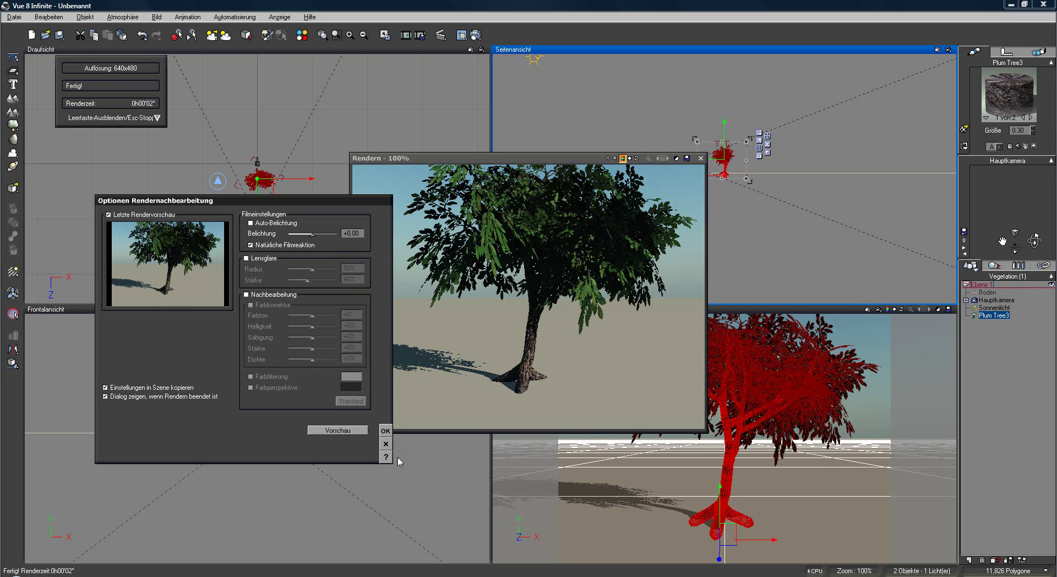
pyautogui.click(386, 444)
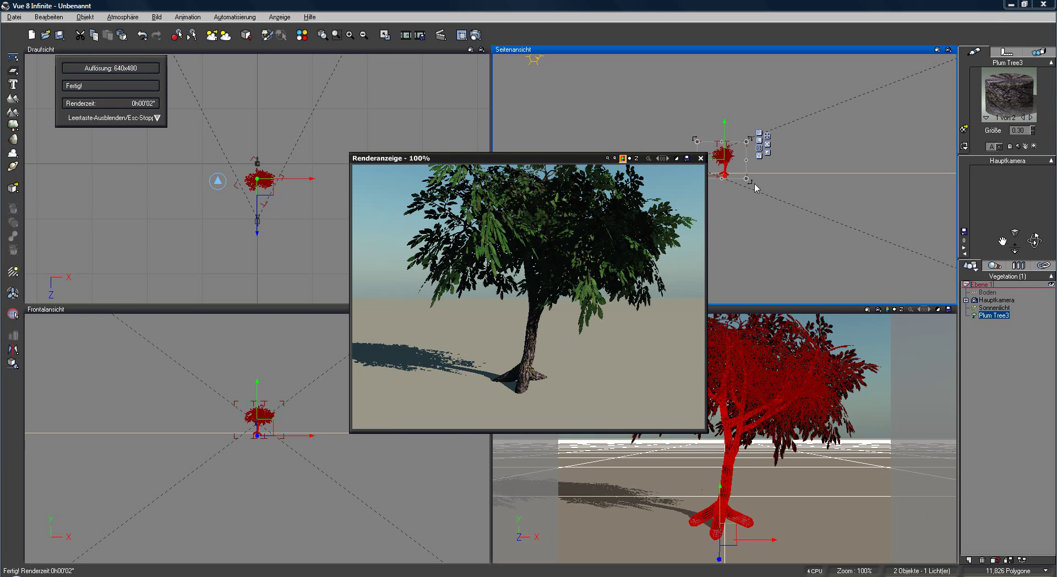
pyautogui.click(701, 158)
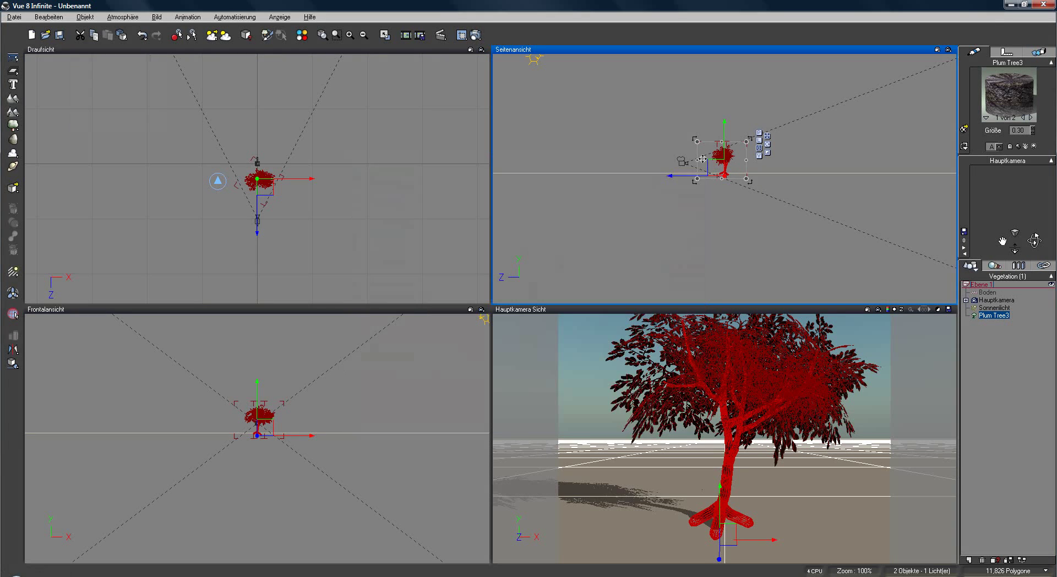
# Open Plum Tree3's Leaf_Plum material for editing and enable Farbmischung at 100%.
pyautogui.doubleClick(1002, 317)
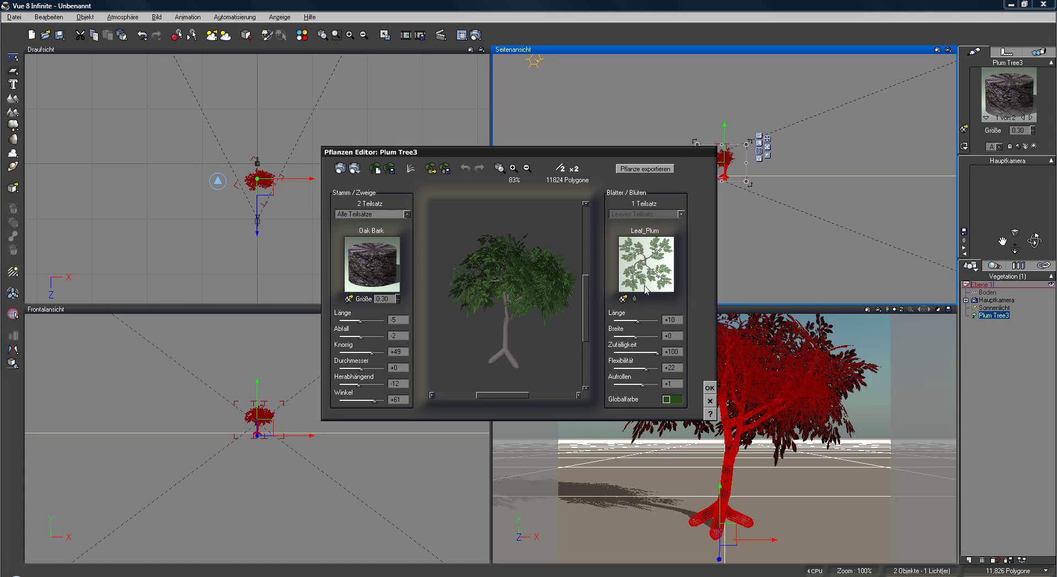
pyautogui.doubleClick(654, 272)
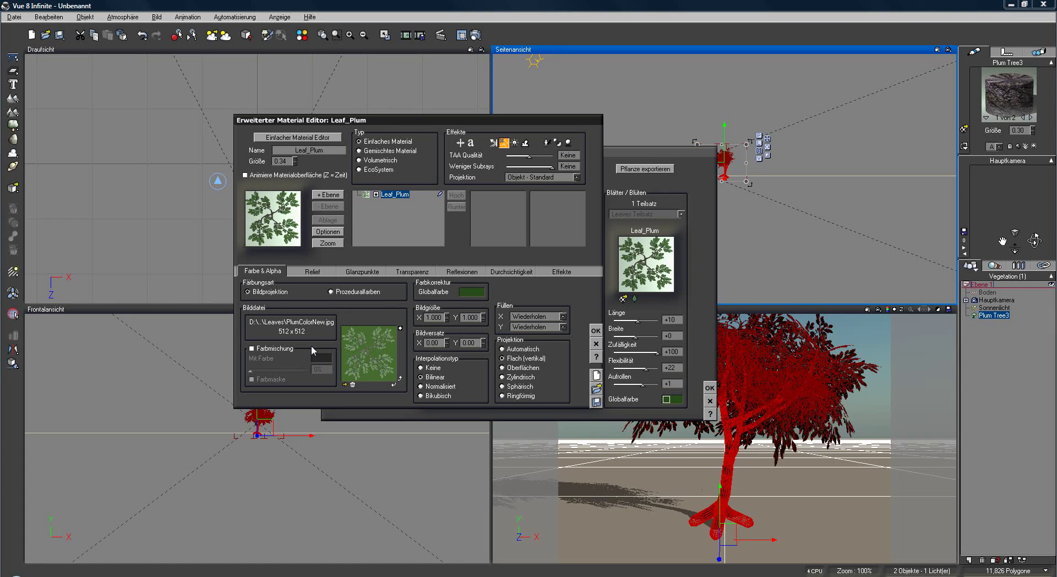
pyautogui.click(252, 349)
pyautogui.moveTo(255, 368); pyautogui.dragTo(307, 369)
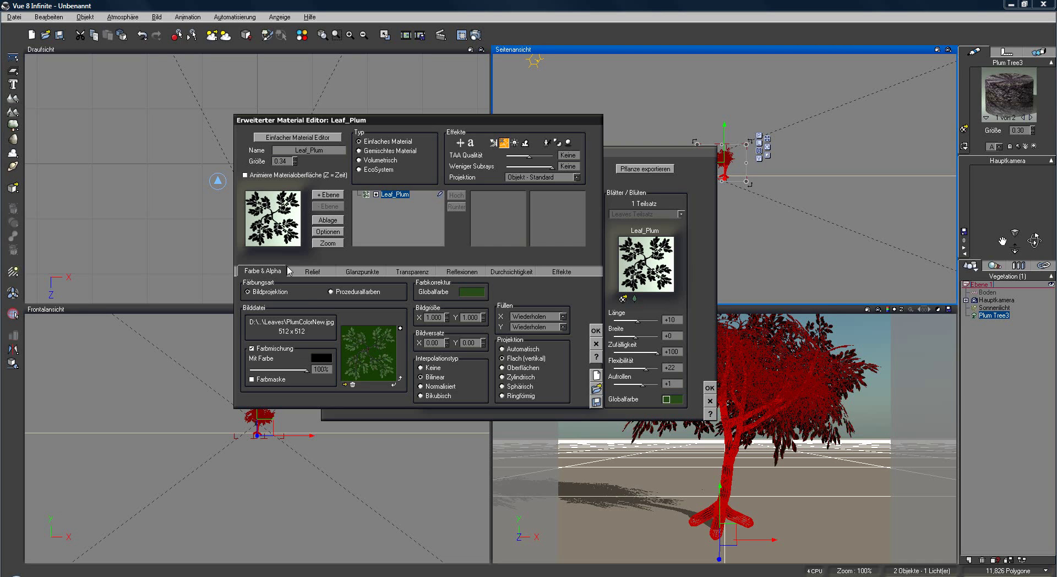
# Set the leaf mix colour to tan with Rot 212, Grün 173 and Blau 129, enable Farbmaske and set the mix to 33%.
pyautogui.click(327, 362)
pyautogui.click(326, 223)
pyautogui.moveTo(429, 240); pyautogui.dragTo(430, 206)
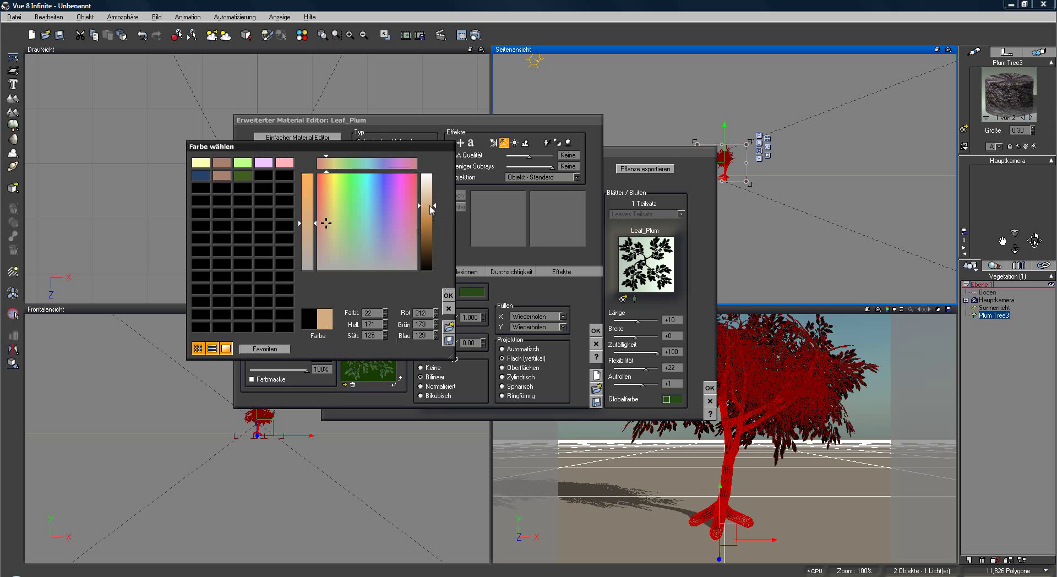
pyautogui.click(448, 295)
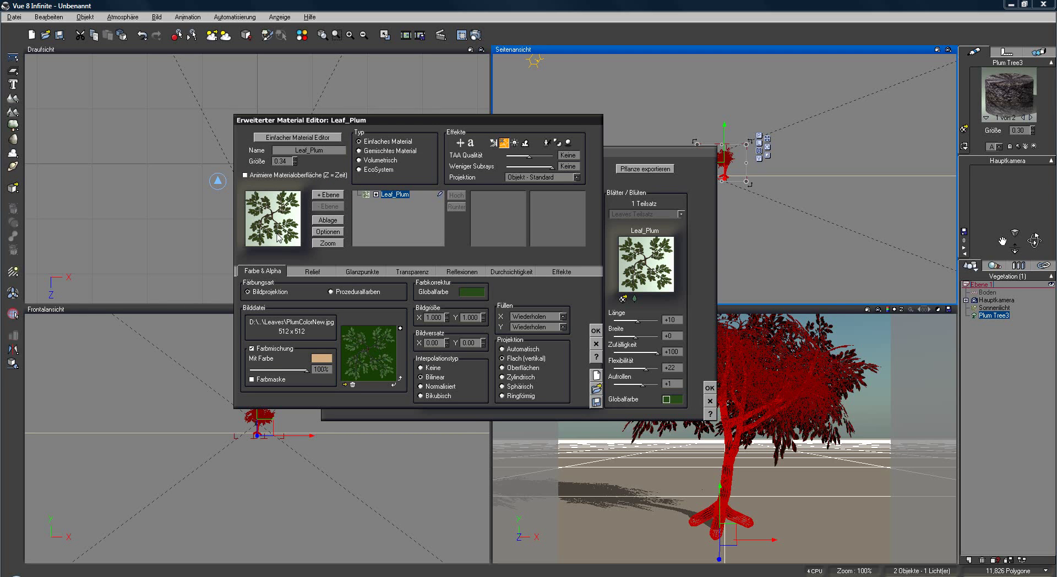
pyautogui.click(253, 379)
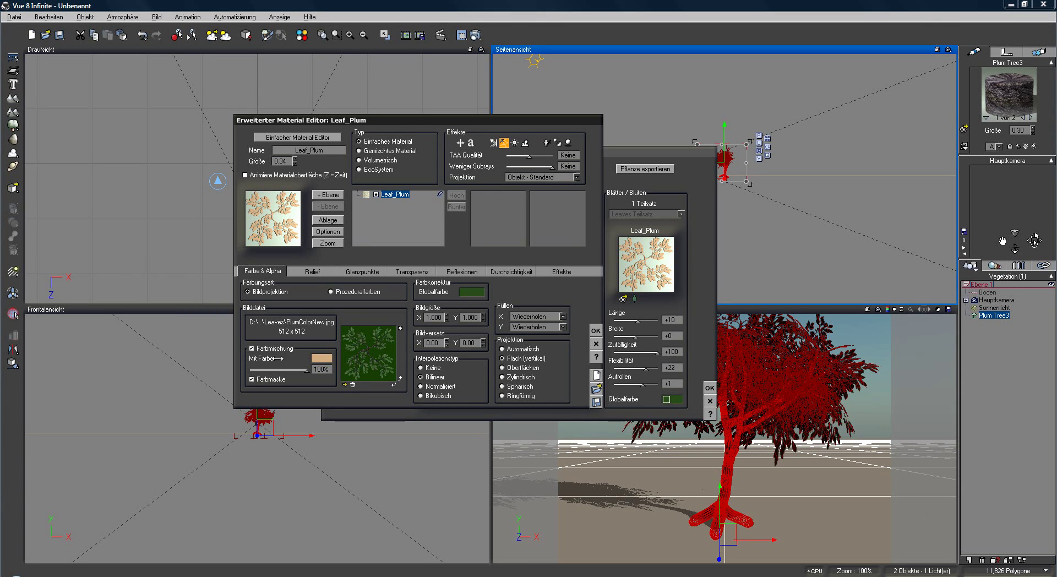
pyautogui.moveTo(306, 370); pyautogui.dragTo(274, 370)
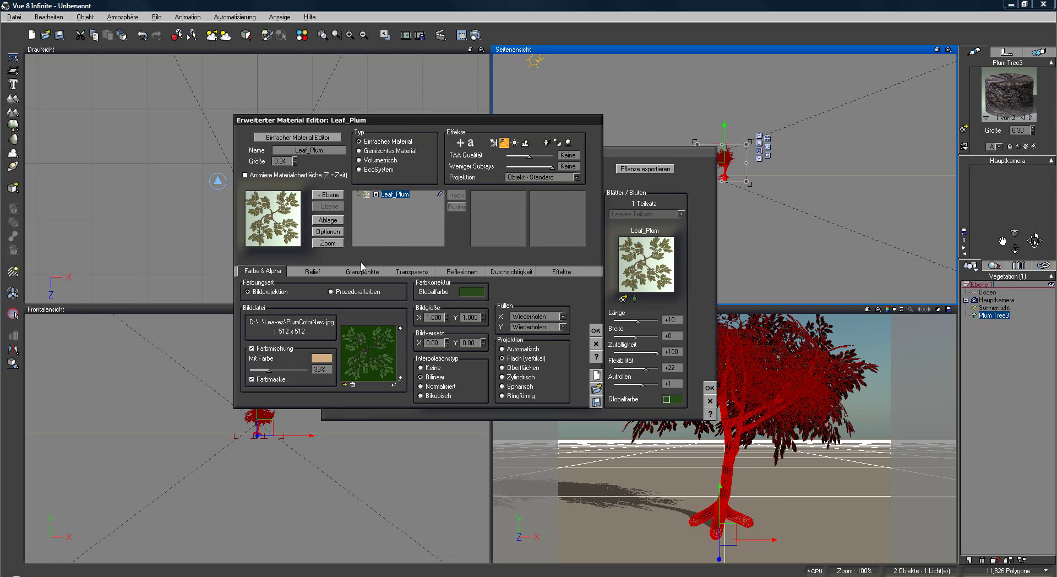
# Set the Leaf_Plum material's Globalfarbe to dark red with Rot 108, Grün 45 and Blau 36.
pyautogui.rightClick(466, 292)
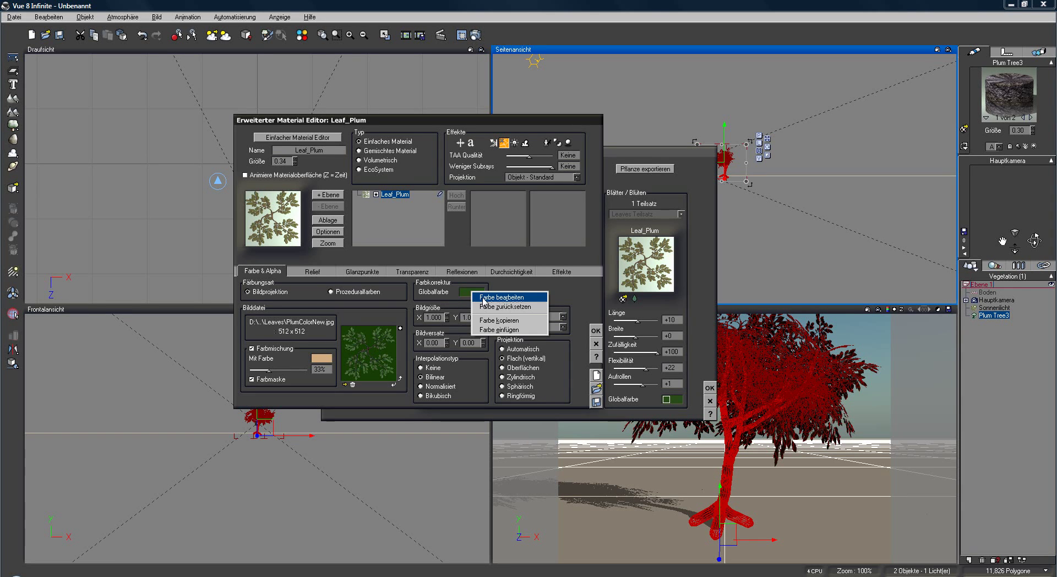
pyautogui.click(484, 300)
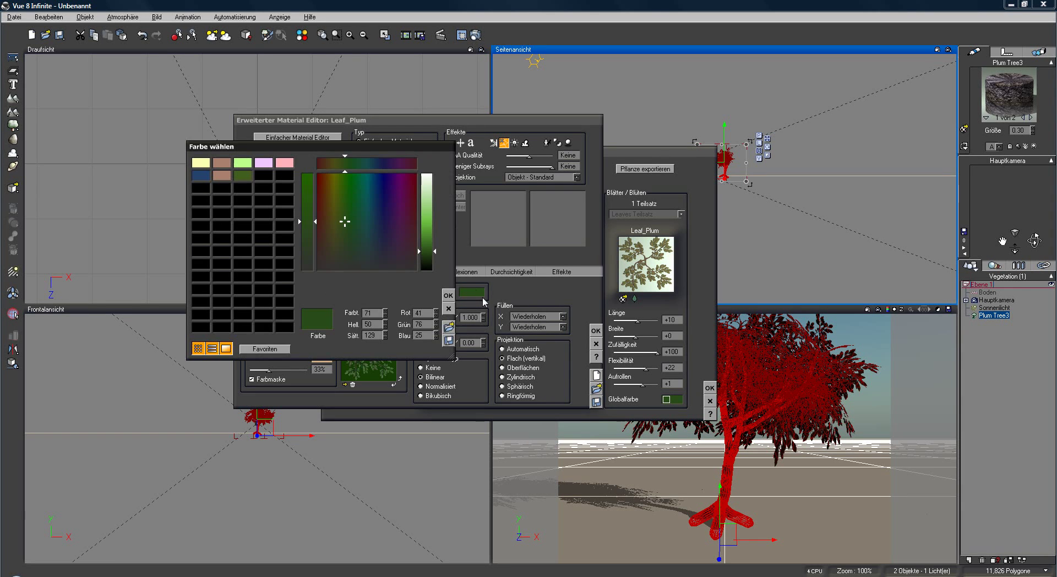
pyautogui.click(327, 228)
pyautogui.moveTo(427, 256); pyautogui.dragTo(427, 245)
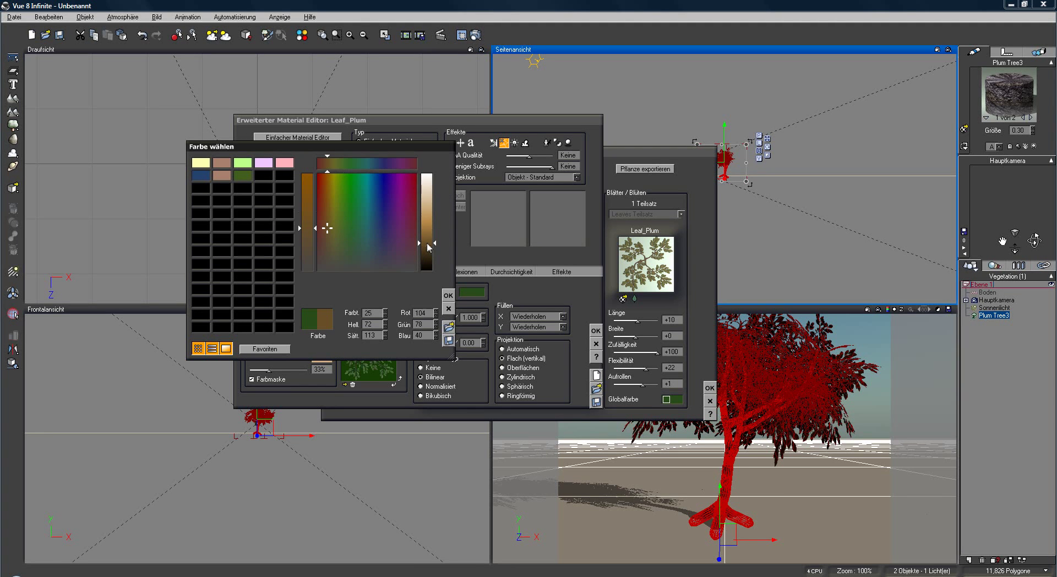
pyautogui.click(320, 223)
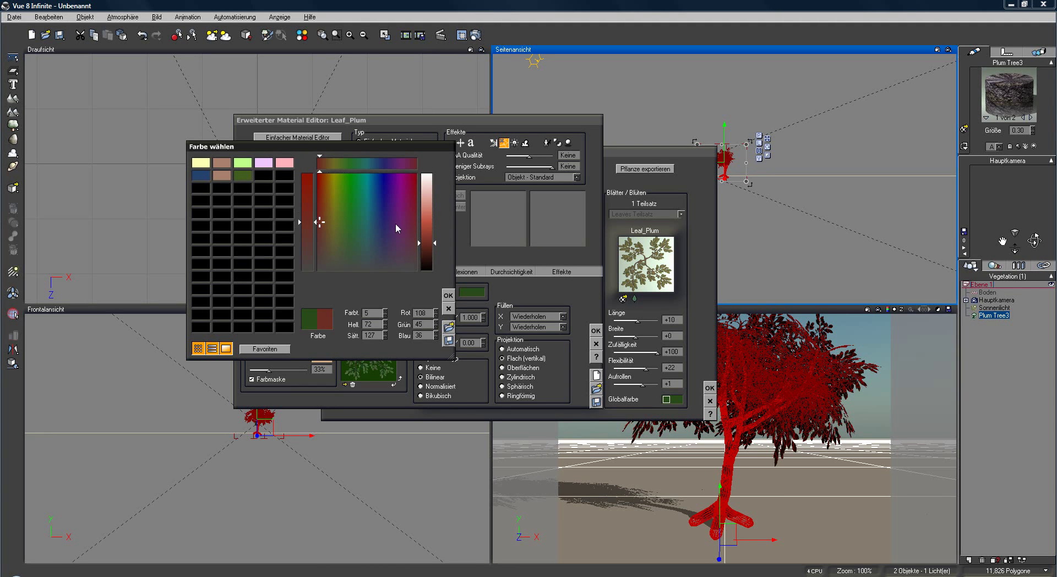
pyautogui.click(448, 296)
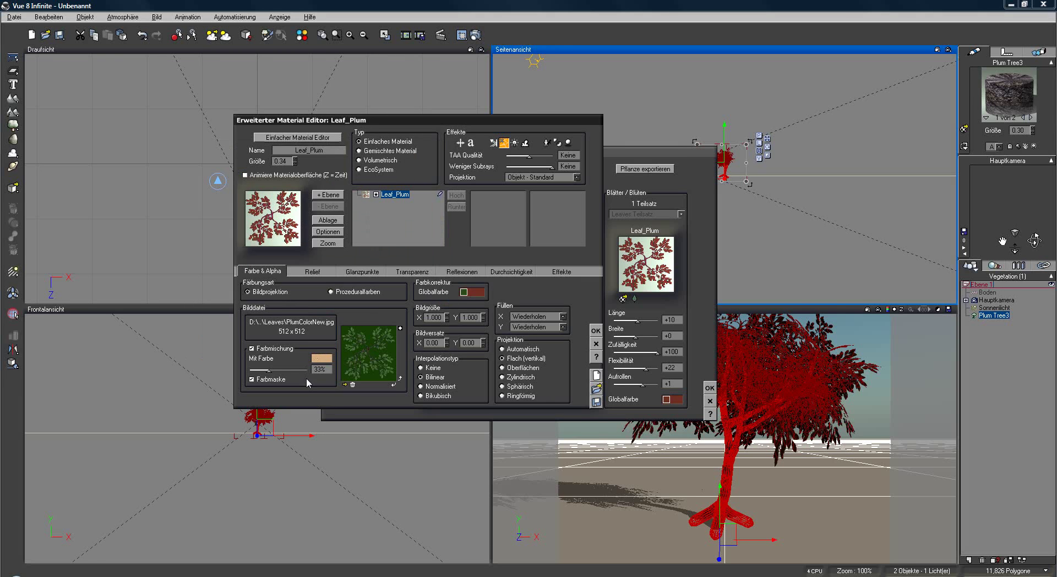
# Set the leaf colour mix to 44%, change its mix colour to dark green and accept the Leaf_Plum material.
pyautogui.moveTo(271, 366); pyautogui.dragTo(273, 365)
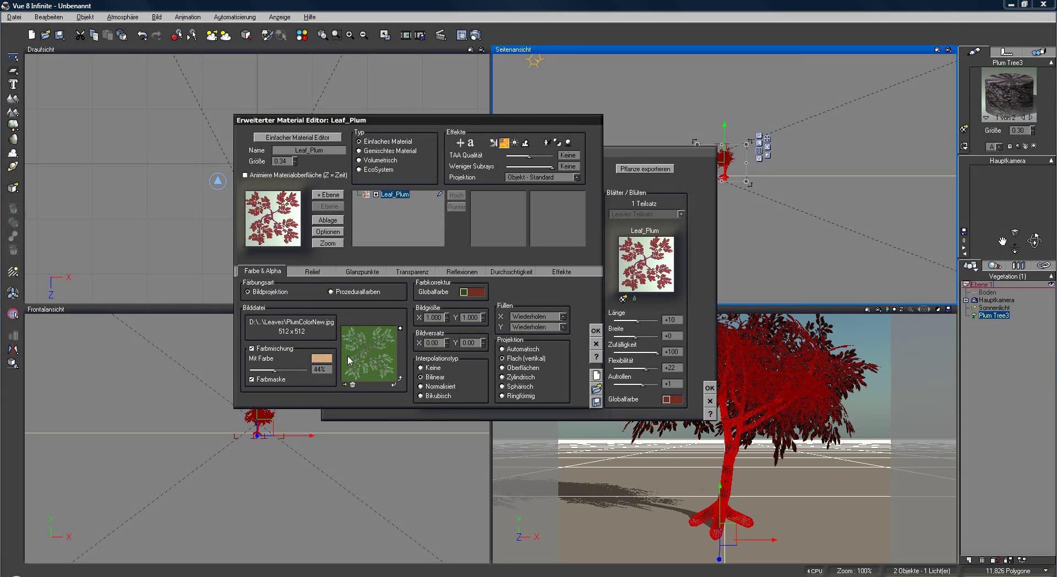
pyautogui.rightClick(331, 358)
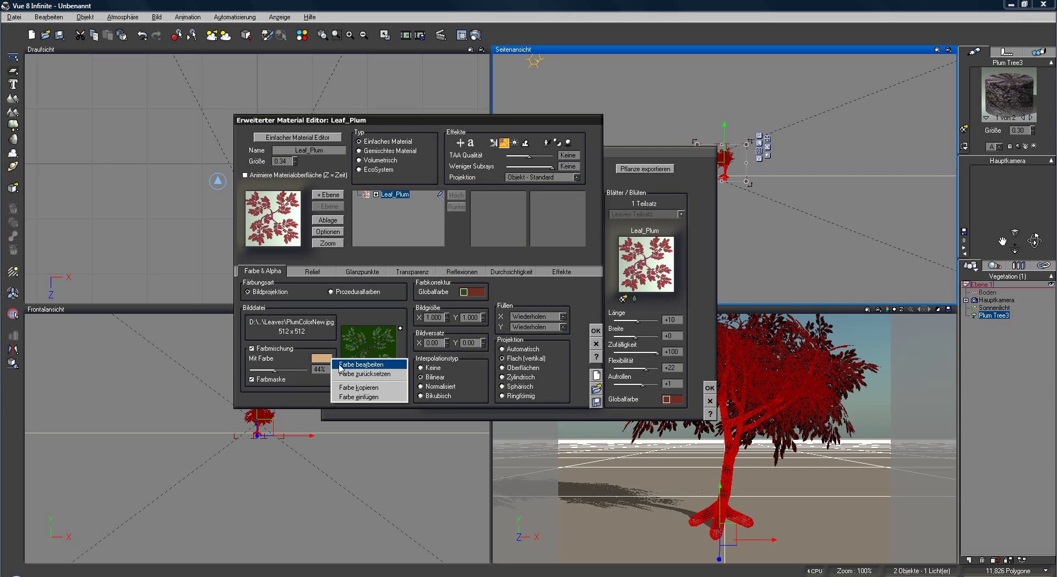
pyautogui.click(341, 365)
pyautogui.click(346, 244)
pyautogui.click(424, 245)
pyautogui.click(449, 295)
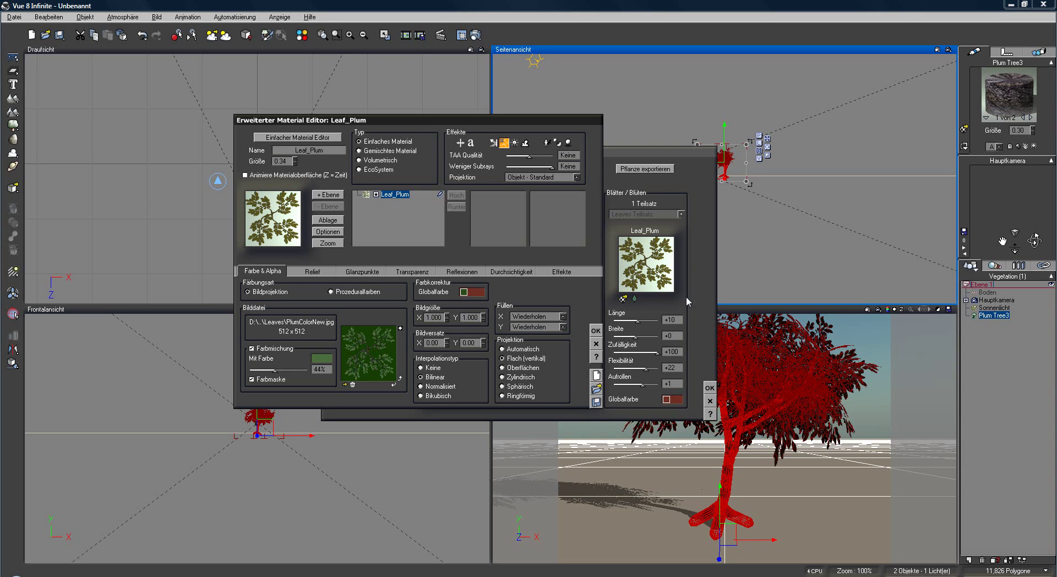
pyautogui.click(596, 331)
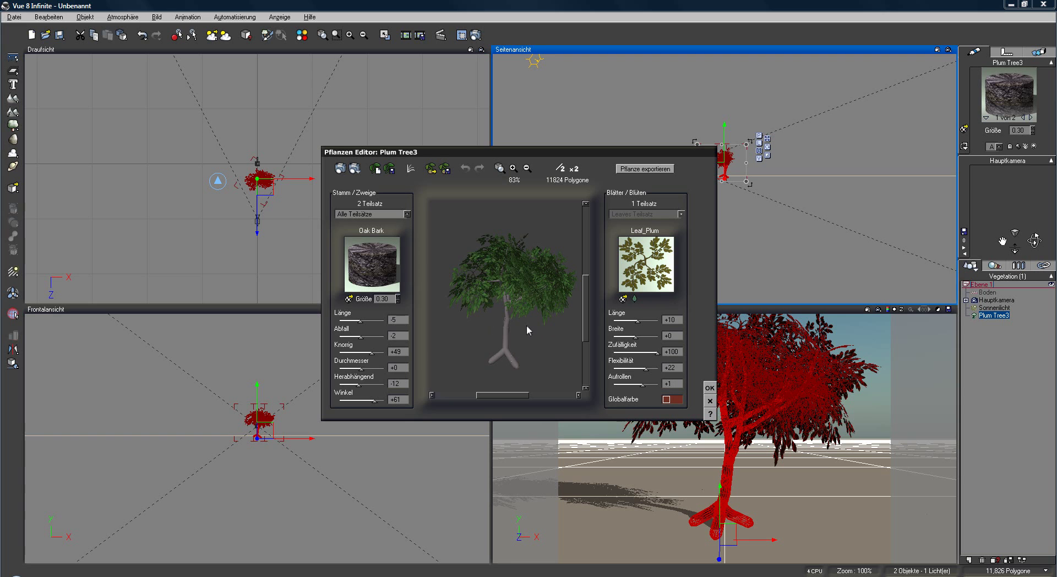
# Accept the plant changes, render the scene and dismiss the rendered tree image.
pyautogui.click(710, 389)
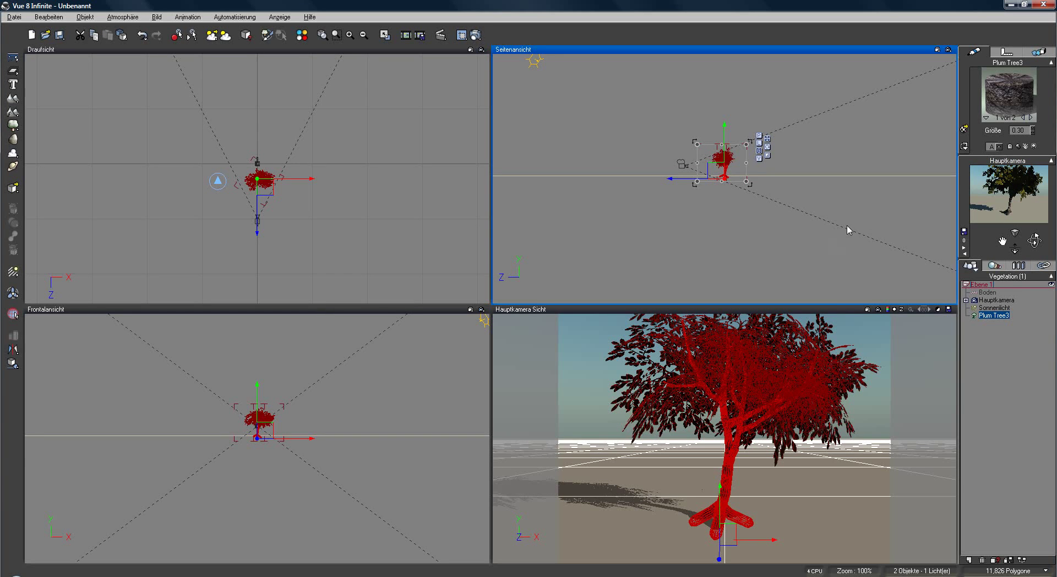
pyautogui.click(476, 35)
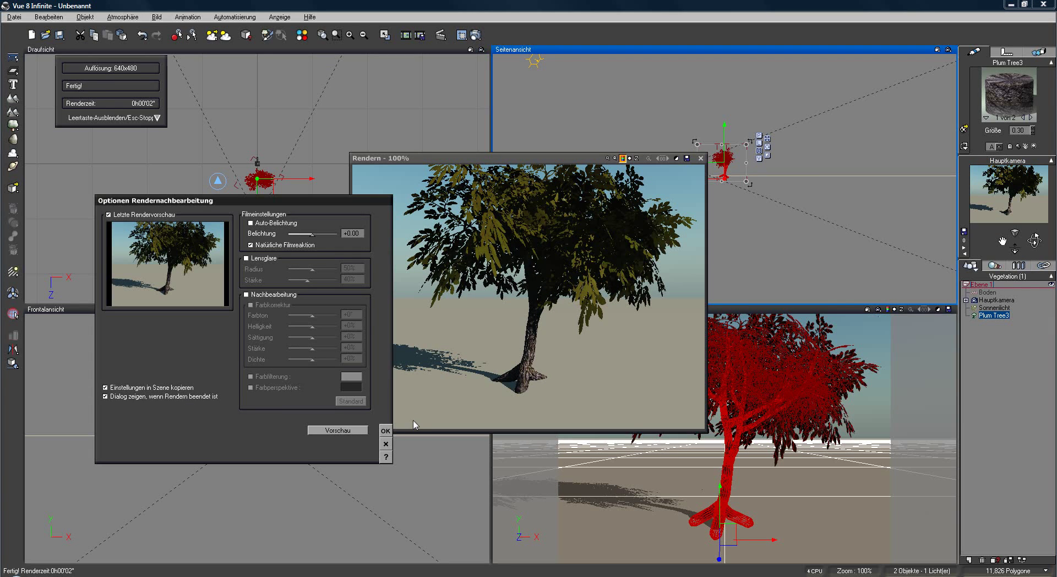
pyautogui.click(386, 443)
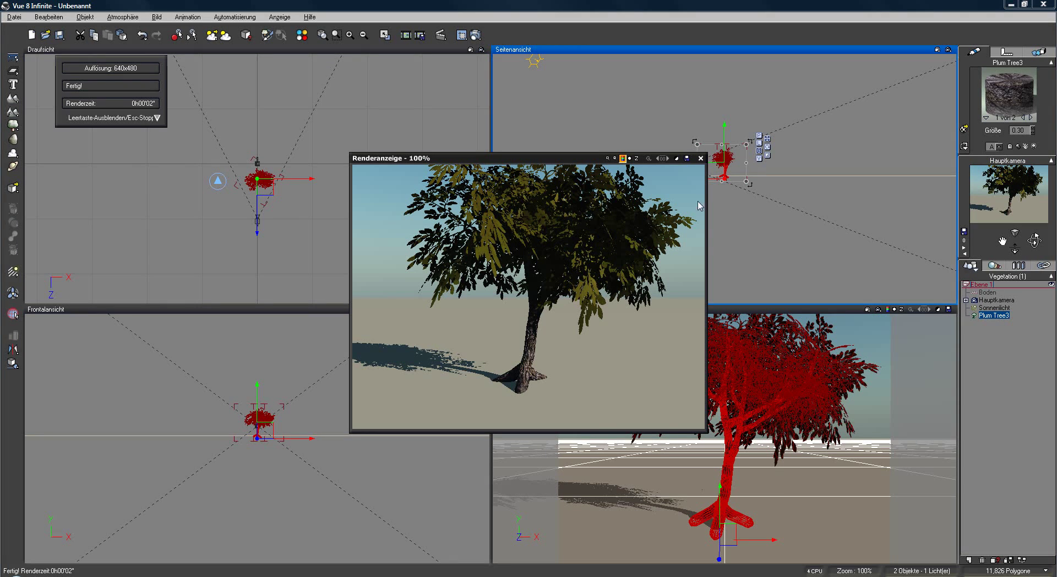
pyautogui.click(701, 160)
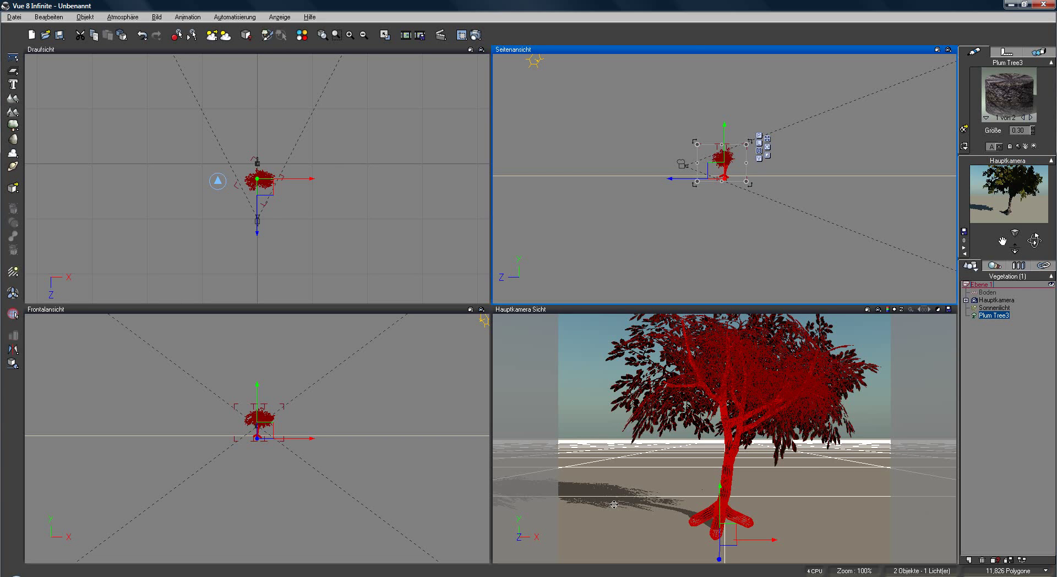
# View the Trees collection in the vegetation library without loading anything, and delete Plum Tree3 from the scene.
pyautogui.click(16, 129)
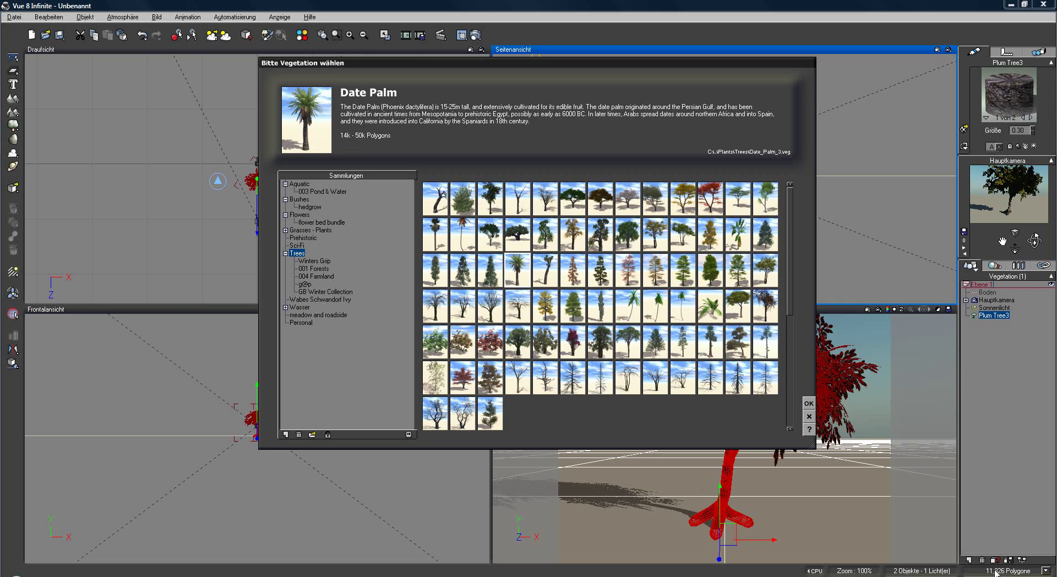
pyautogui.click(809, 417)
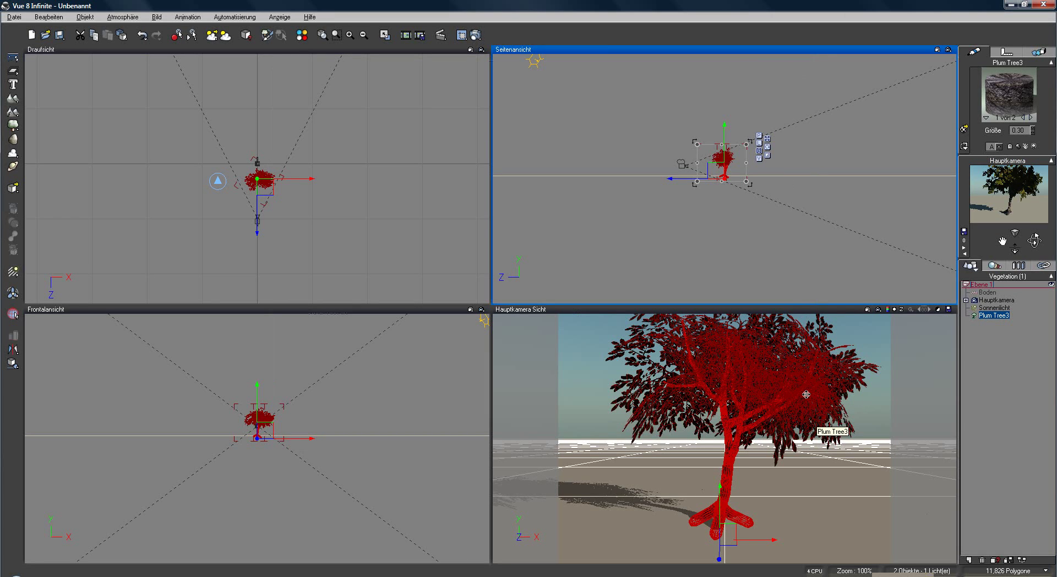
pyautogui.press('Delete')
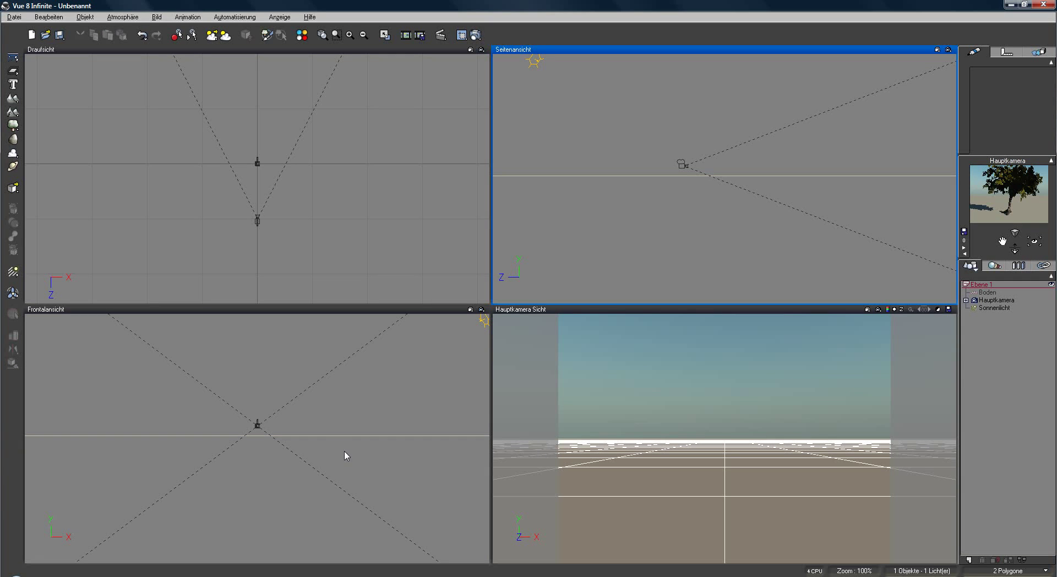
# Load the Grass 03 object from the Grasses & Weeds collection, enlarge it and move it closer to the camera.
pyautogui.click(13, 188)
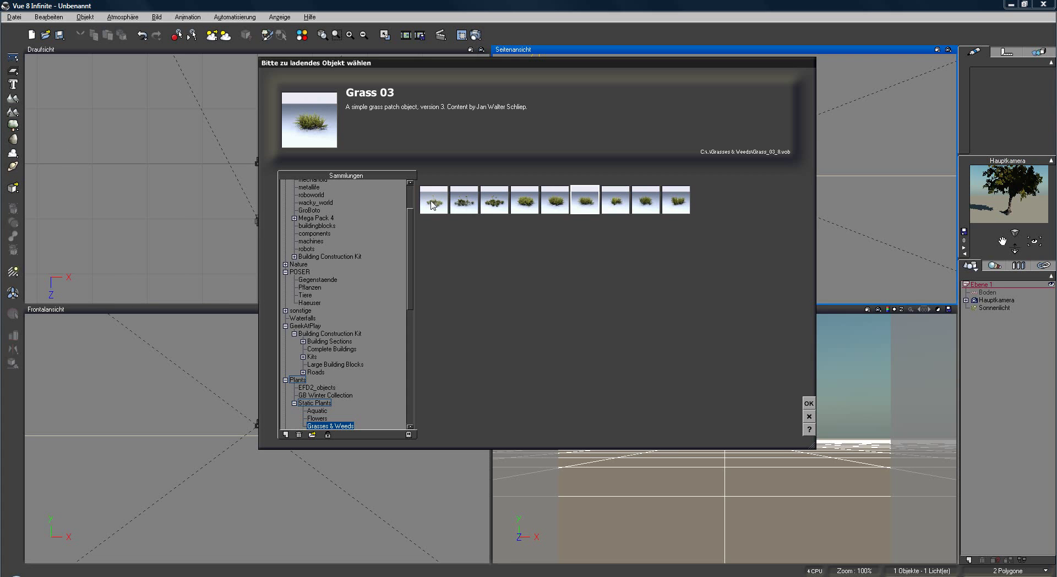
pyautogui.doubleClick(589, 207)
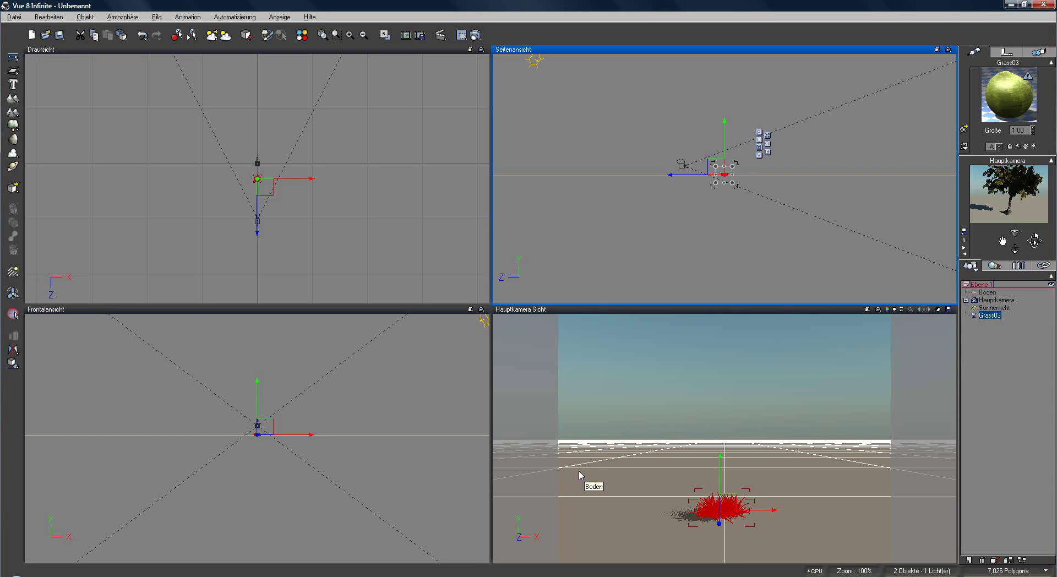
pyautogui.click(13, 126)
pyautogui.click(728, 513)
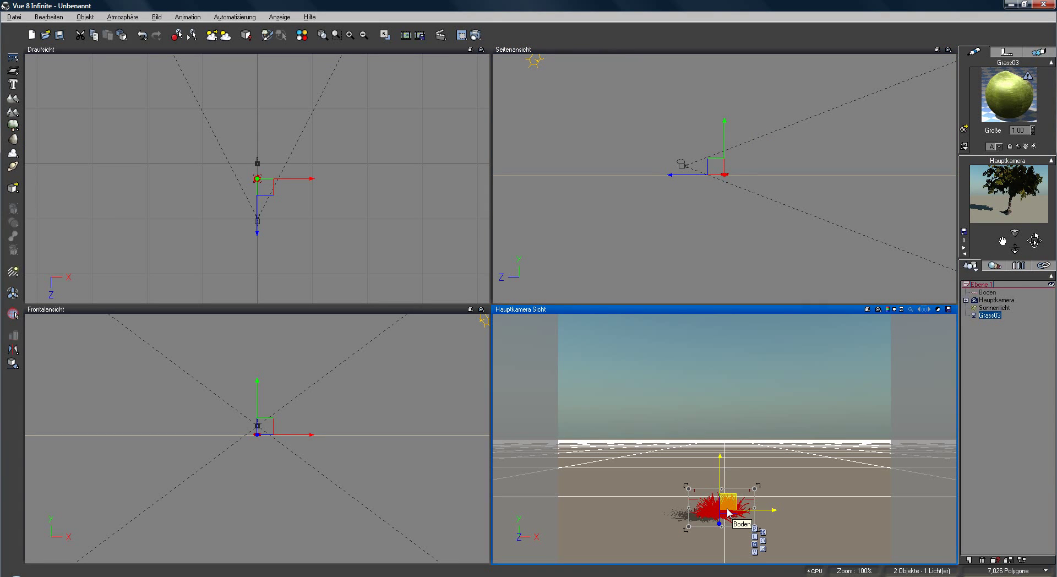
pyautogui.moveTo(699, 175); pyautogui.dragTo(736, 158)
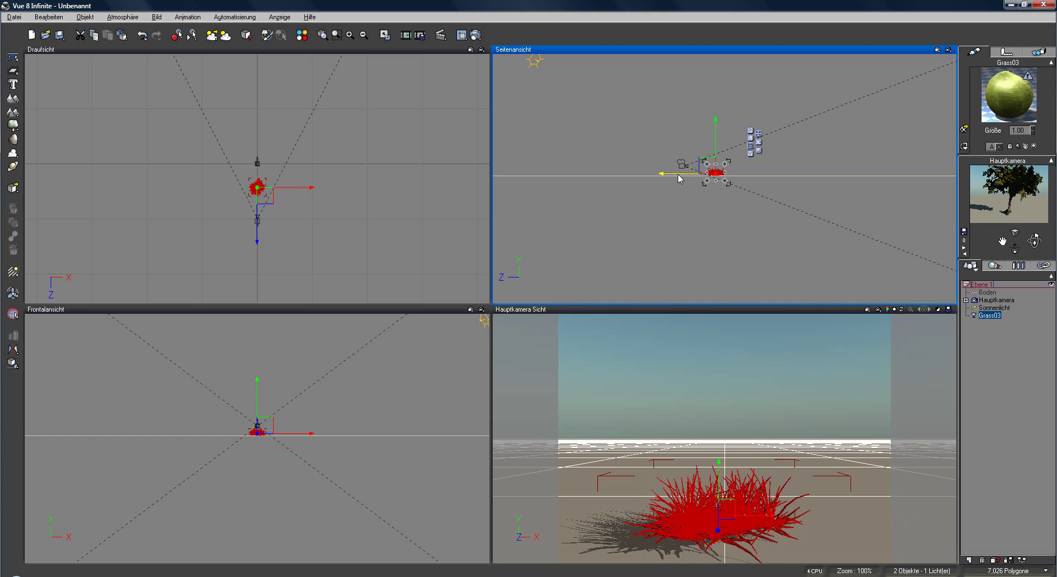
pyautogui.moveTo(678, 175); pyautogui.dragTo(672, 176)
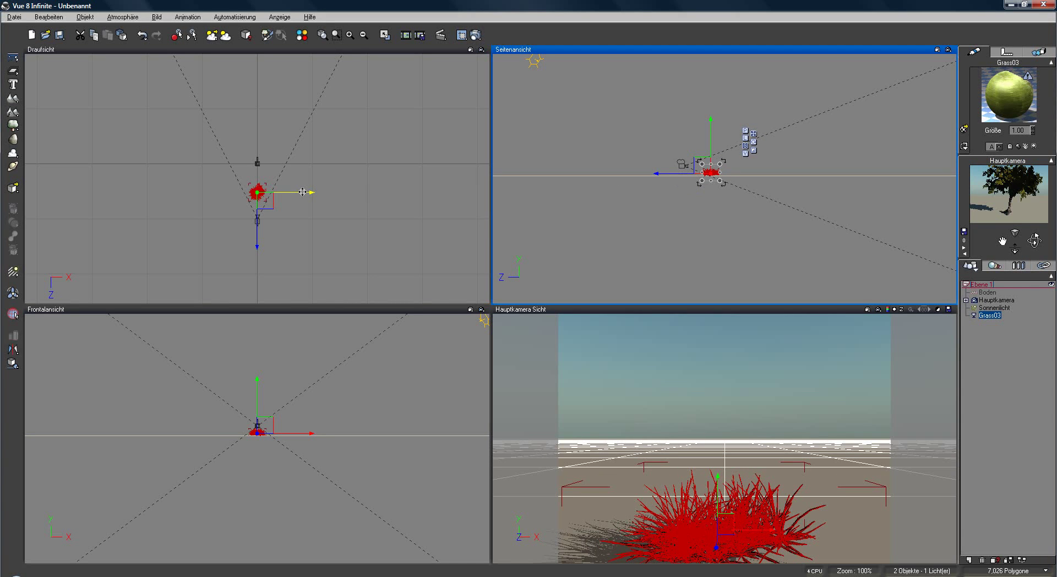
# Create two copies of the grass clump, offset from the original in the top view, and clear the selection.
pyautogui.moveTo(302, 191)
pyautogui.keyDown('ctrl'); pyautogui.mouseDown()
pyautogui.moveTo(314, 192)
pyautogui.moveTo(267, 219)
pyautogui.moveTo(301, 205)
pyautogui.mouseUp(); pyautogui.keyUp('ctrl')
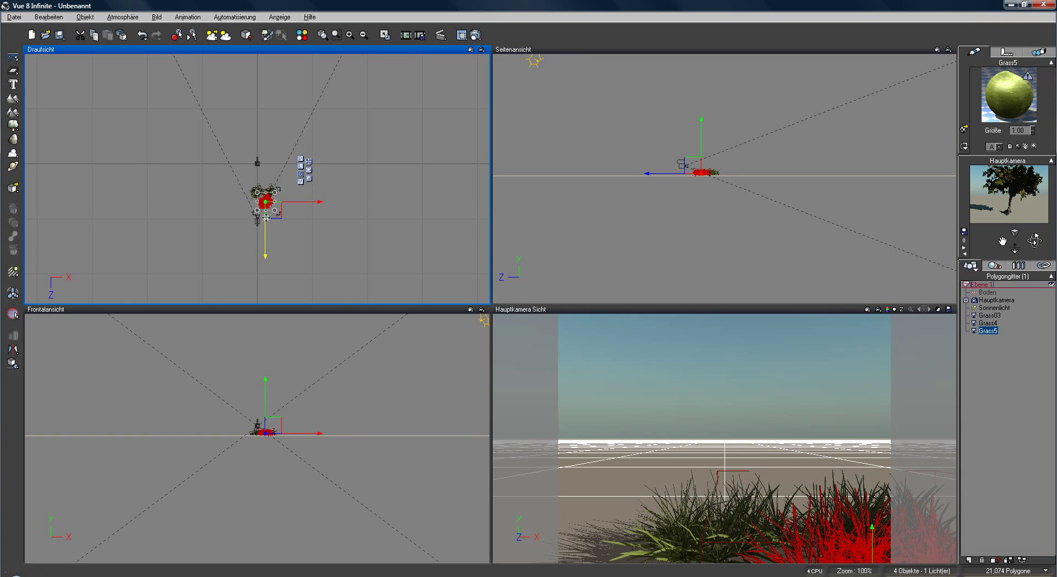
pyautogui.press('alt')
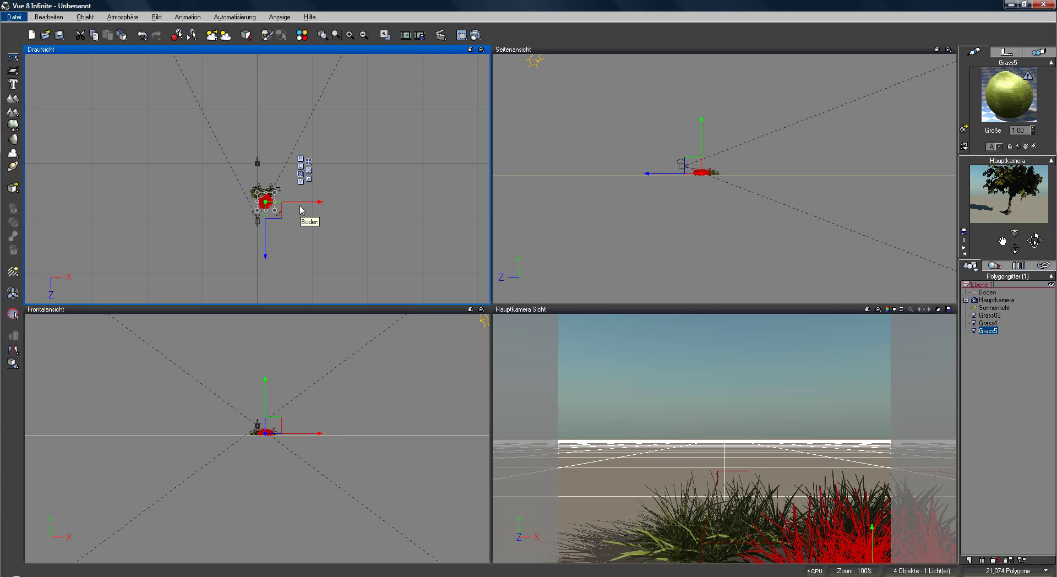
pyautogui.click(311, 201)
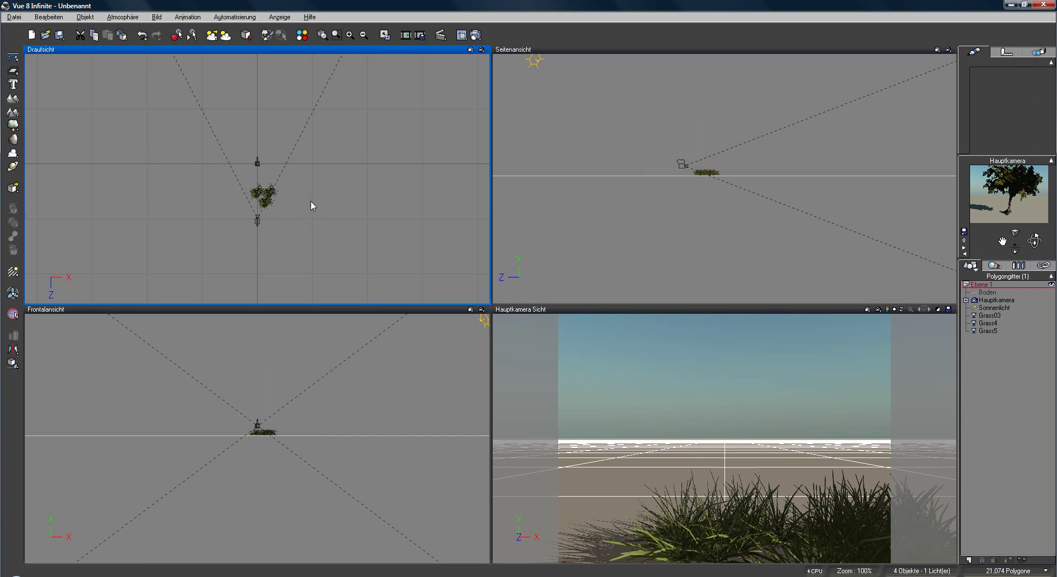
# Duplicate Grass5 twice, placing the copies on the opposite side with one farther back so grass fills the camera foreground.
pyautogui.click(986, 330)
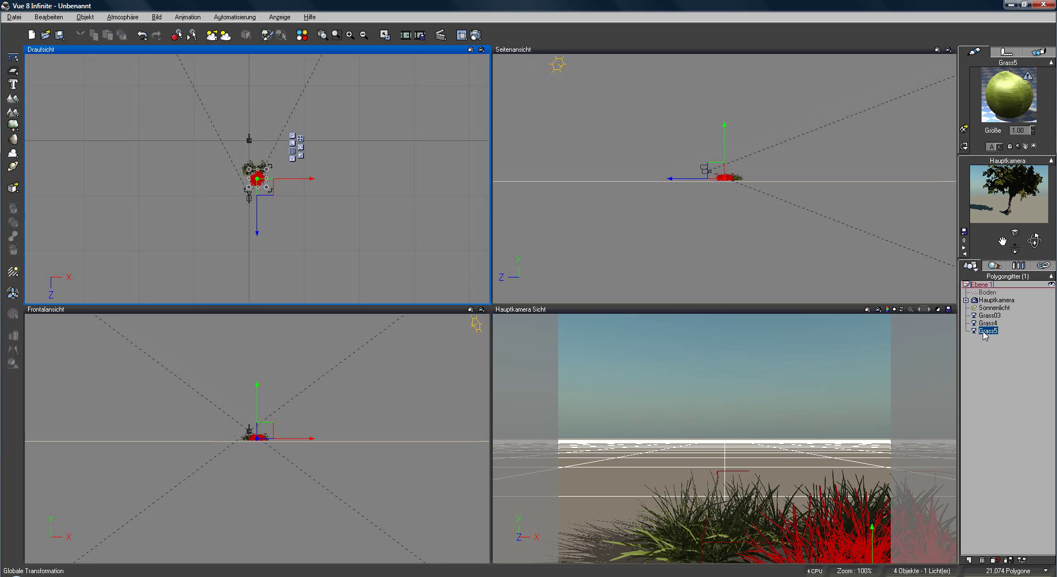
pyautogui.hotkey('ctrl', 'd')
pyautogui.moveTo(306, 180); pyautogui.dragTo(293, 182)
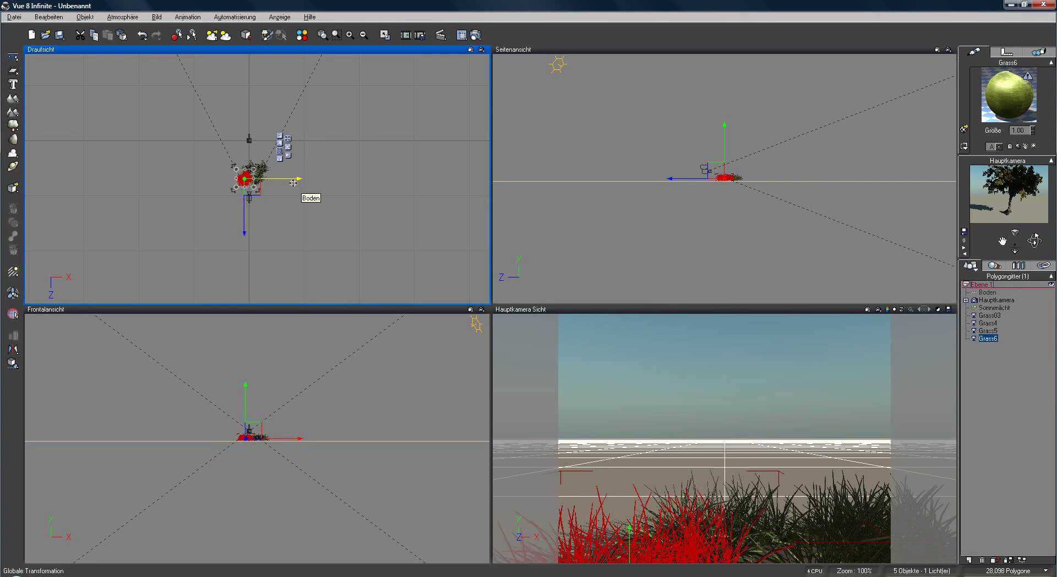
pyautogui.hotkey('ctrl', 'd')
pyautogui.moveTo(245, 212); pyautogui.dragTo(245, 203)
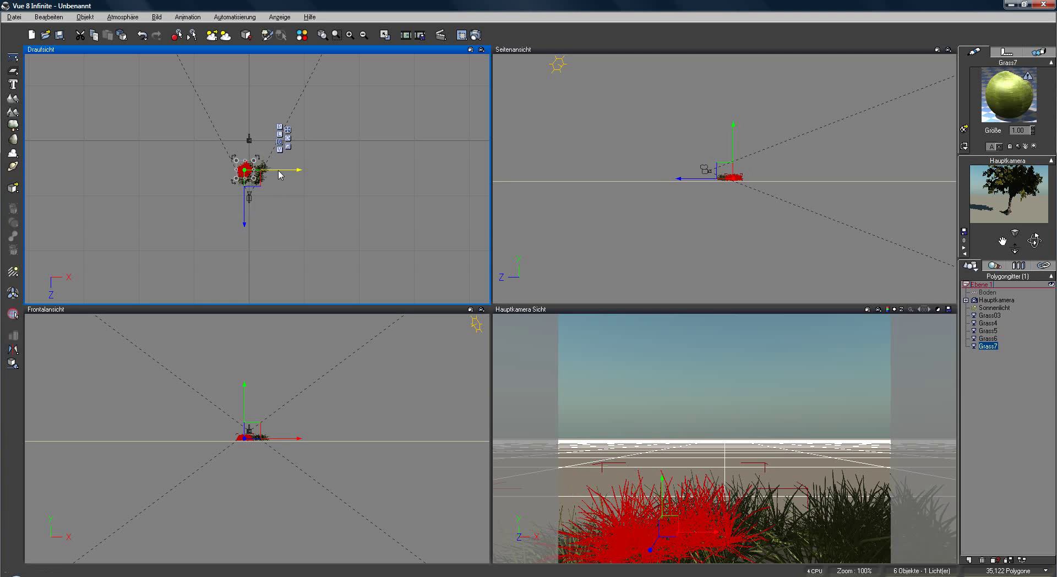
pyautogui.moveTo(275, 170); pyautogui.dragTo(272, 171)
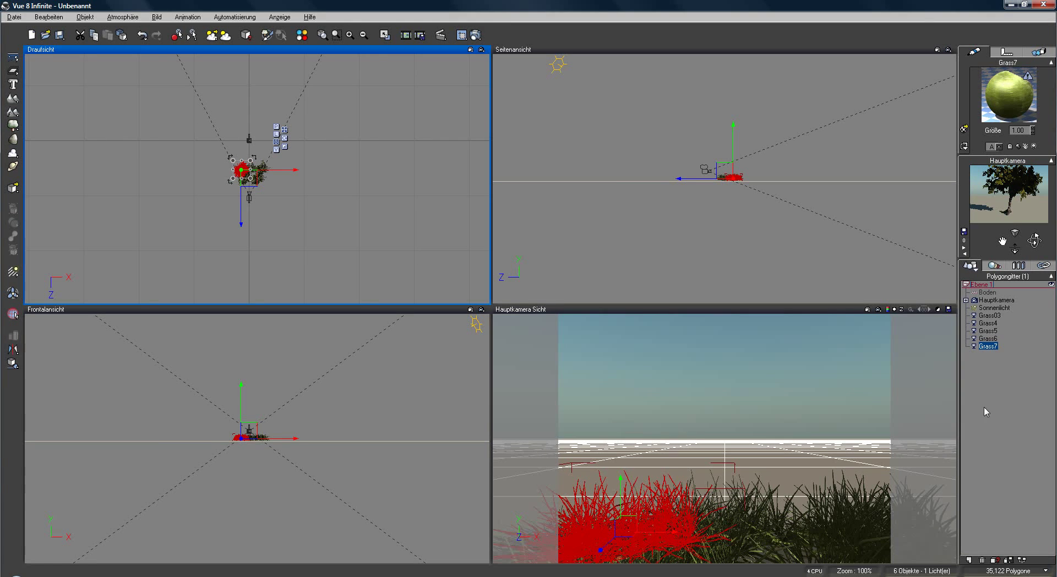
# Inspect the polygon mesh options of Grass7 and close them without changes.
pyautogui.doubleClick(988, 347)
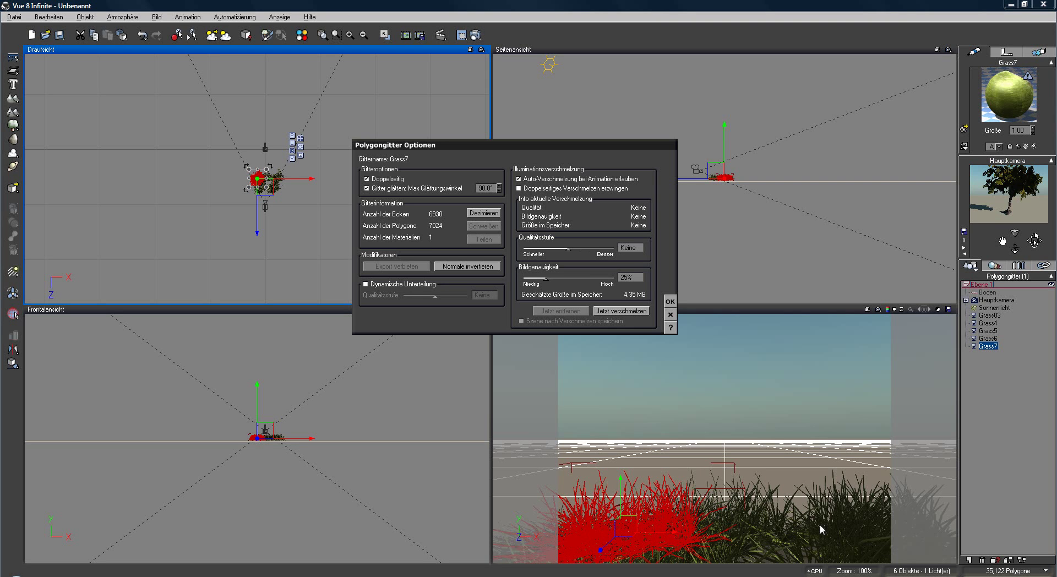
pyautogui.click(673, 316)
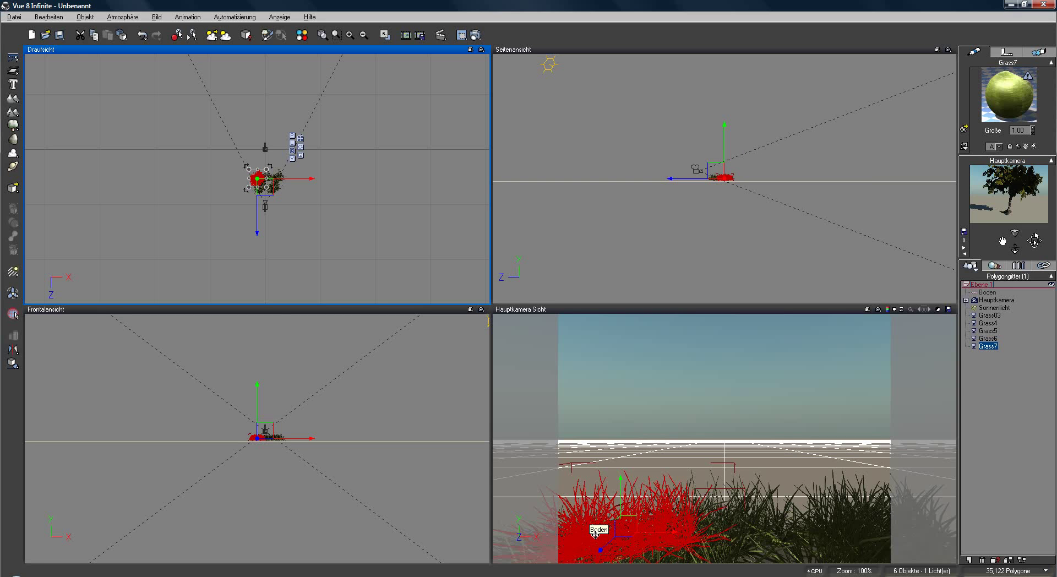
# Preview Dandelion Grass 01, 02 and 03 in the object library and close it without loading any.
pyautogui.click(13, 188)
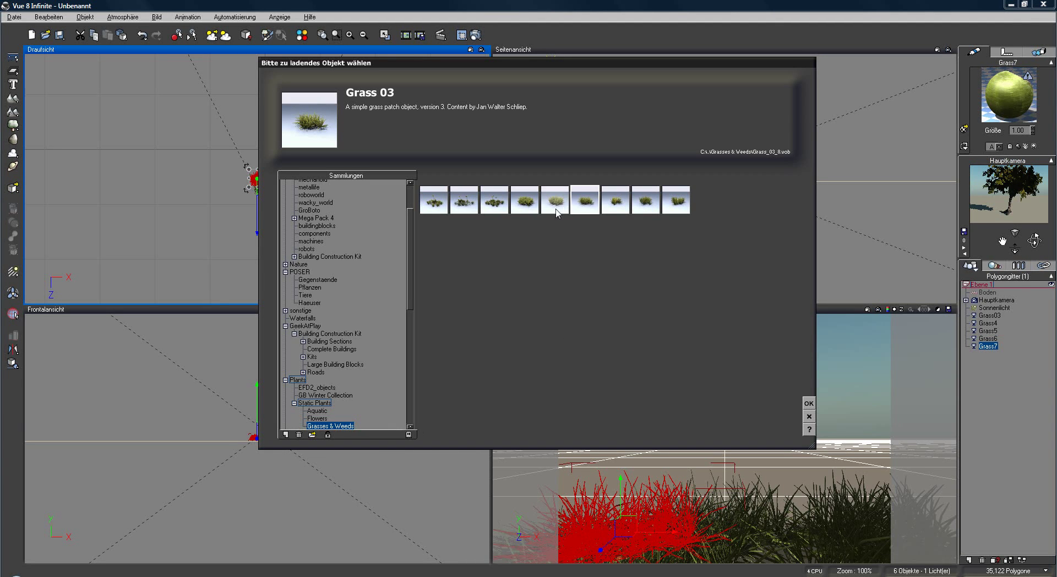
pyautogui.click(438, 209)
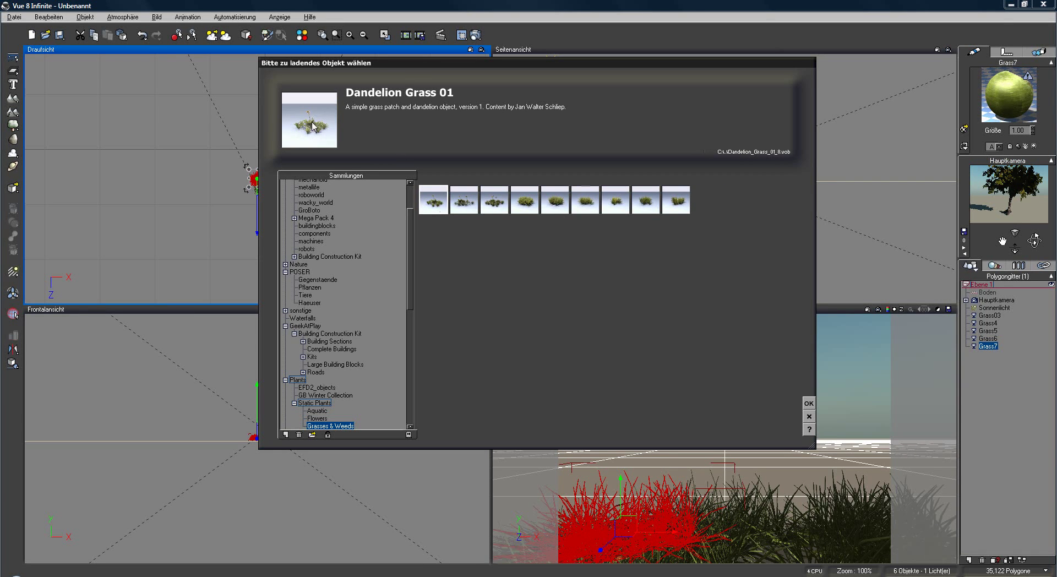
pyautogui.click(466, 209)
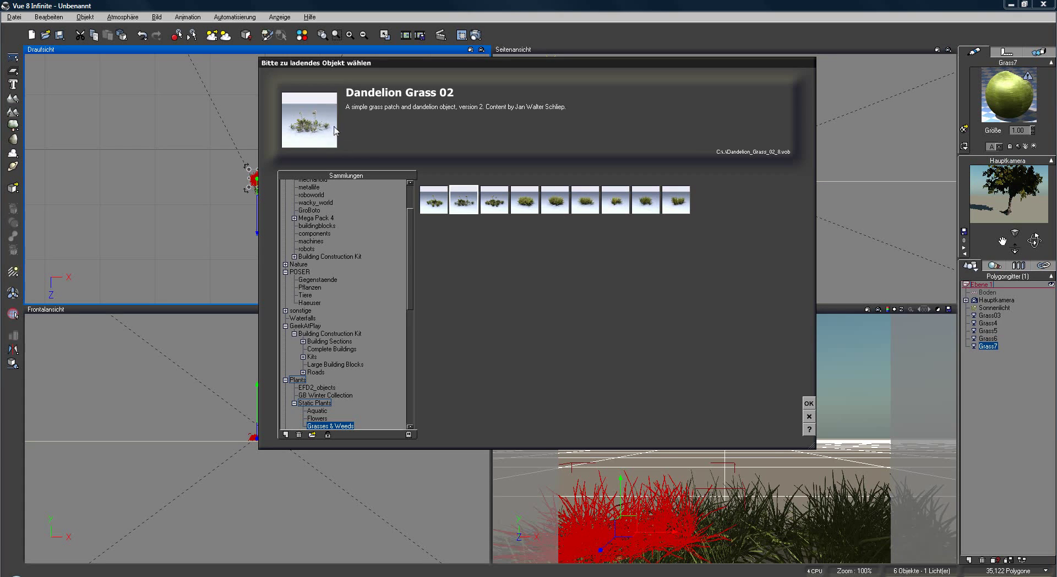
pyautogui.click(502, 207)
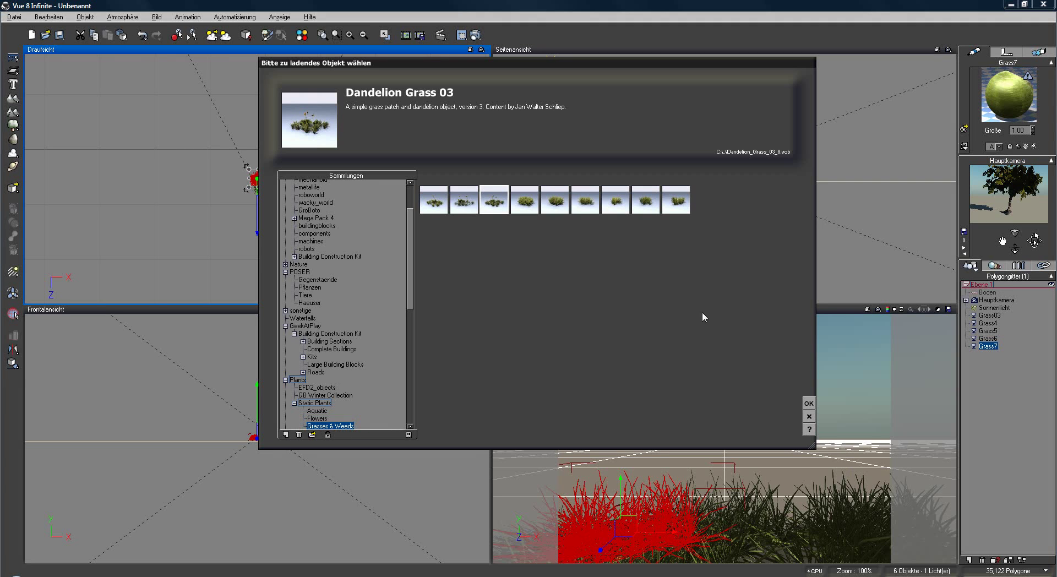
pyautogui.click(810, 416)
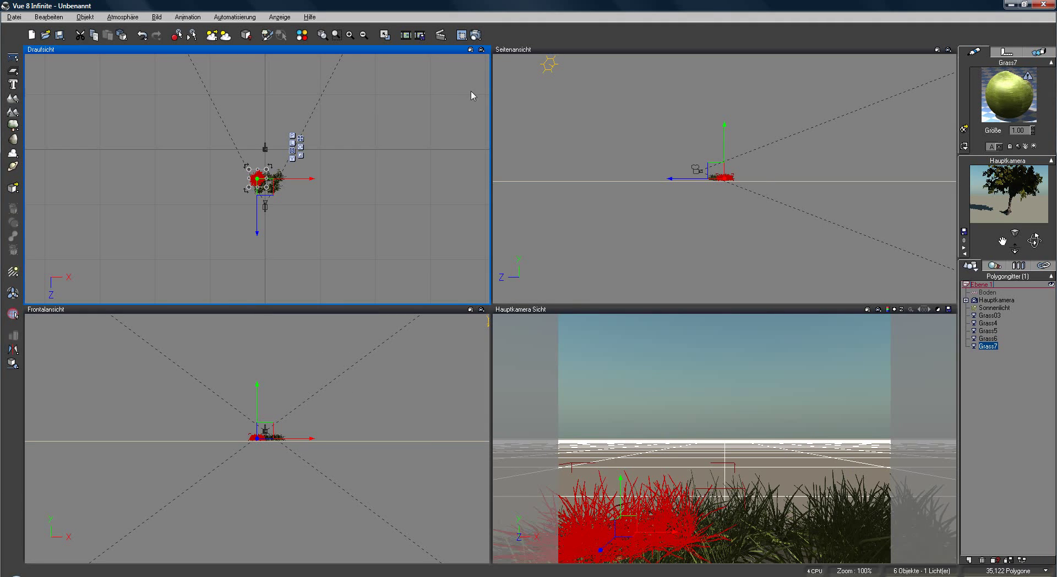
# Check and accept the render options, render the grass scene and dismiss the rendered image.
pyautogui.click(475, 35)
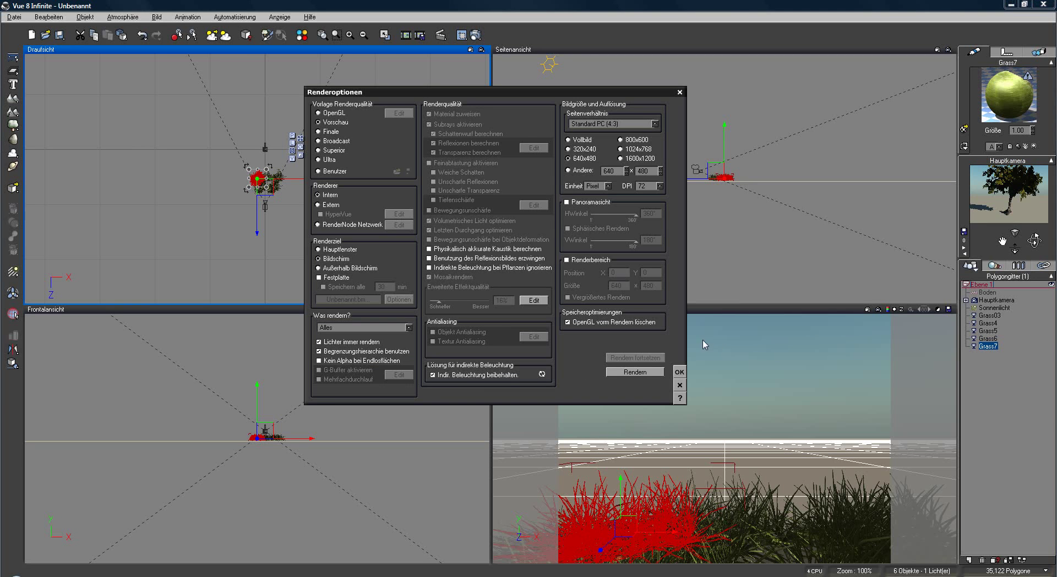
pyautogui.click(680, 373)
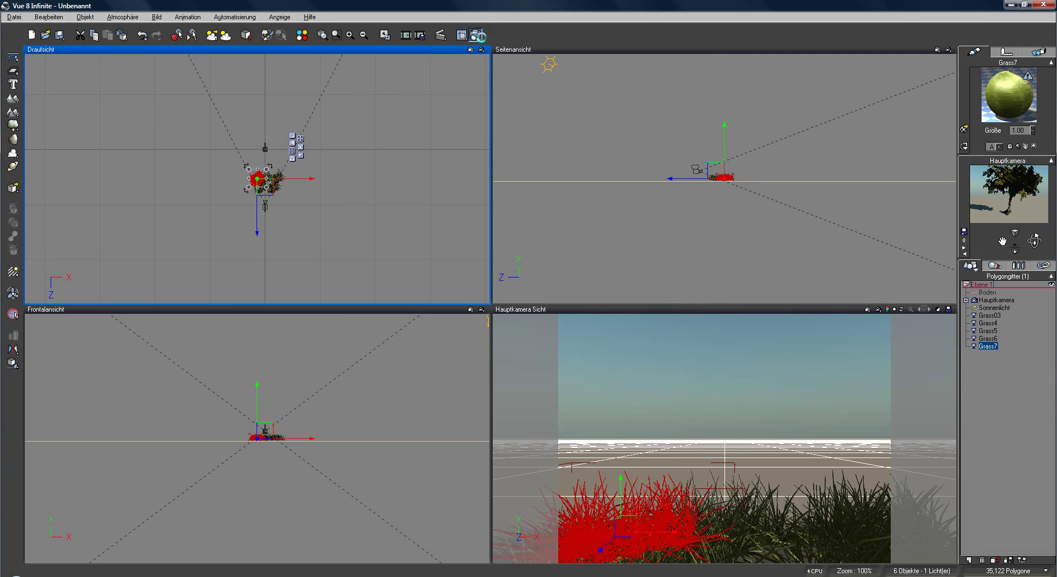
pyautogui.click(474, 35)
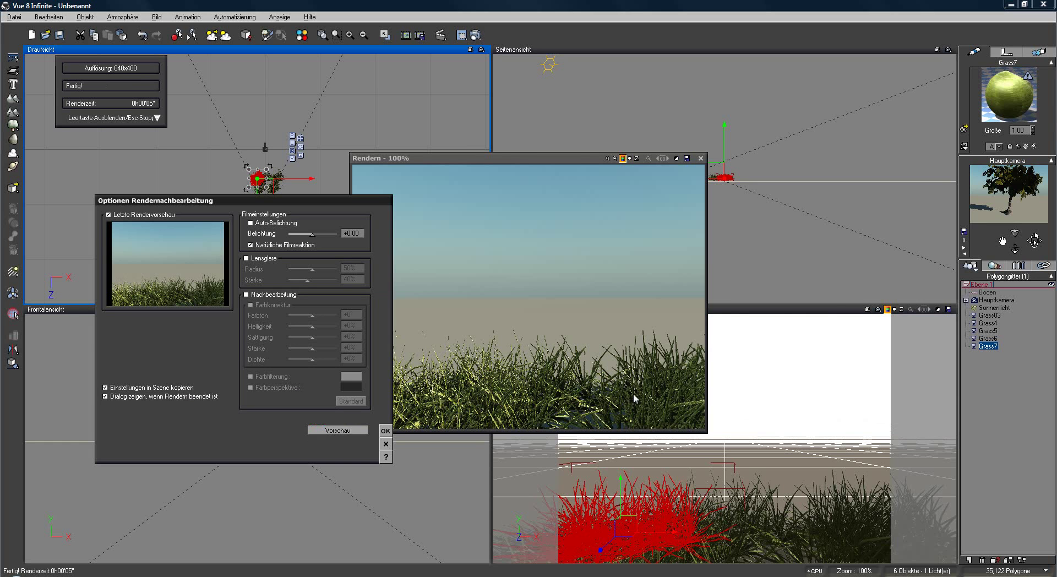
pyautogui.click(386, 445)
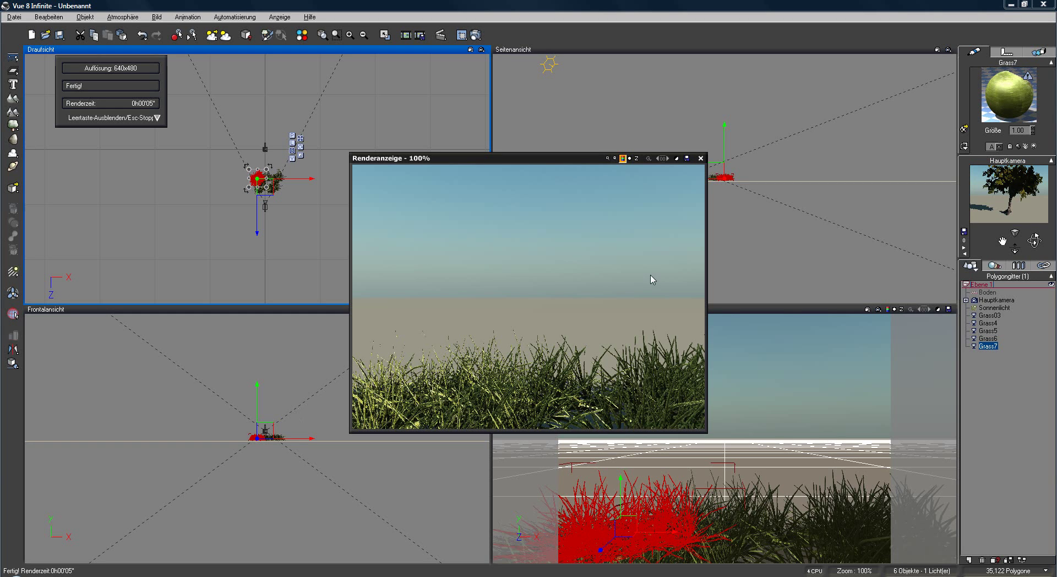
pyautogui.click(701, 158)
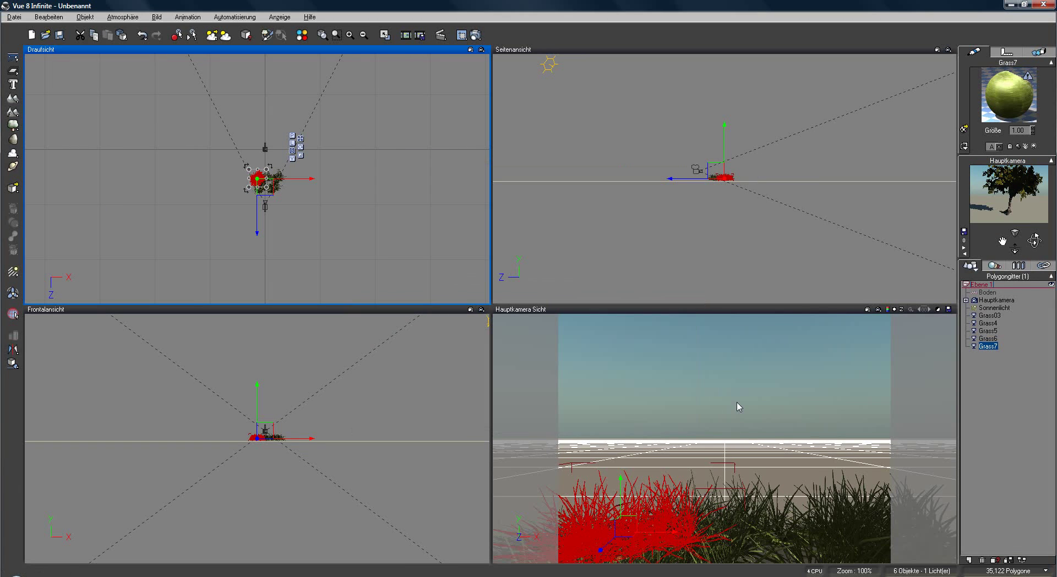